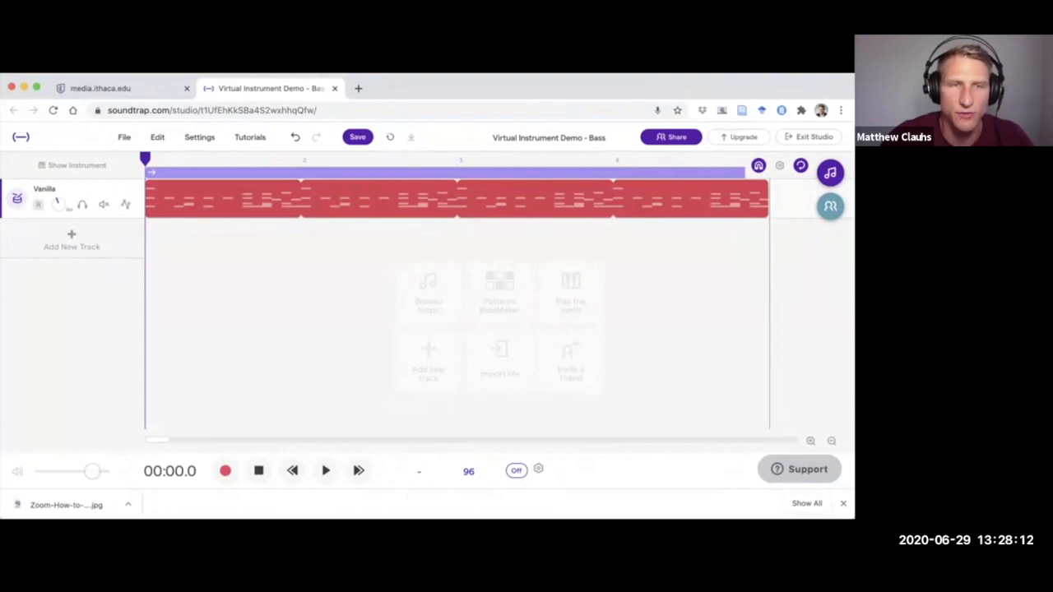
Play back the Vanilla drum track to hear the beat, and stop it in the fourth measure.
left_click(326, 471)
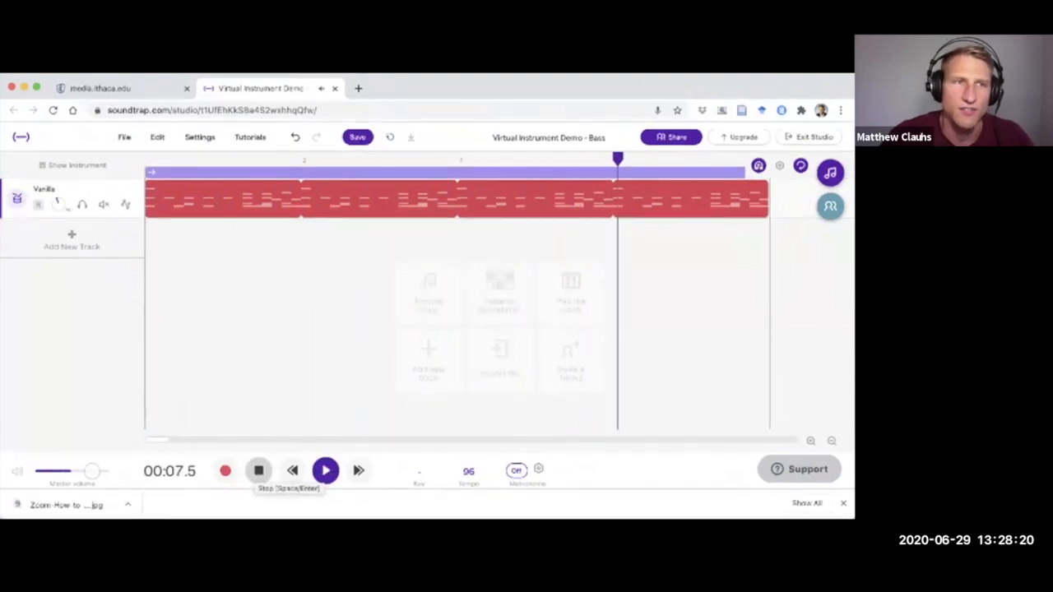
left_click(259, 471)
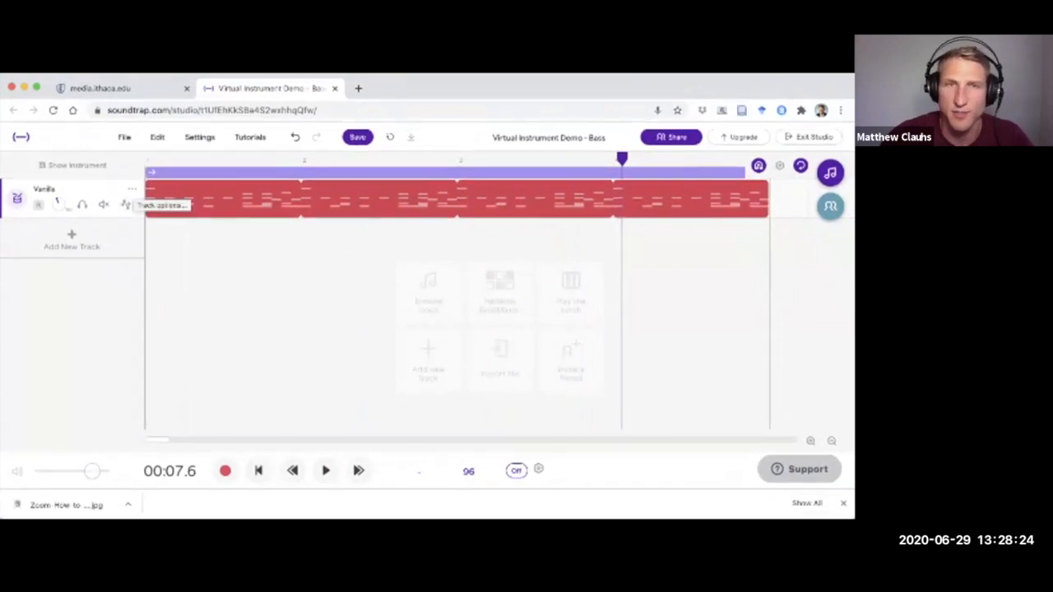
Duplicate the Vanilla drum track and mute the original.
left_click(126, 203)
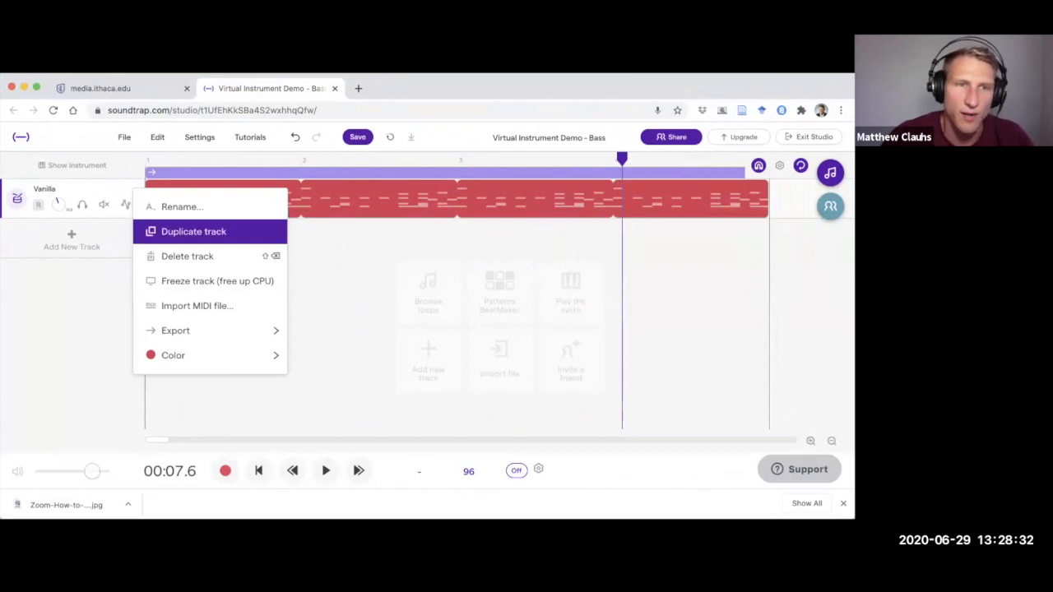
left_click(193, 232)
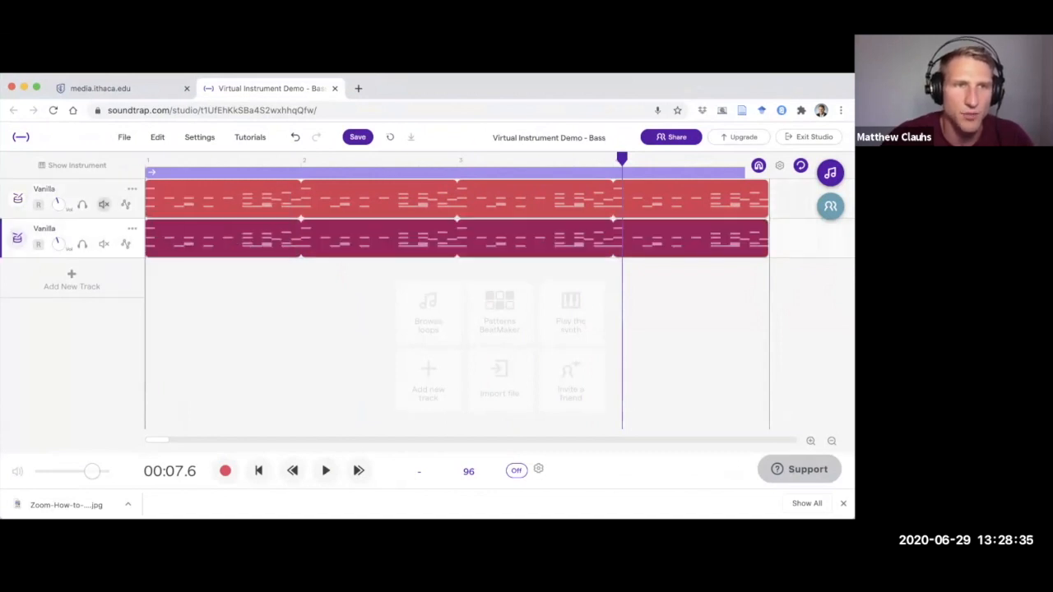
left_click(104, 204)
In the duplicated track's piano roll, delete every drum note above C1 so only the kick pattern is left.
double_click(164, 239)
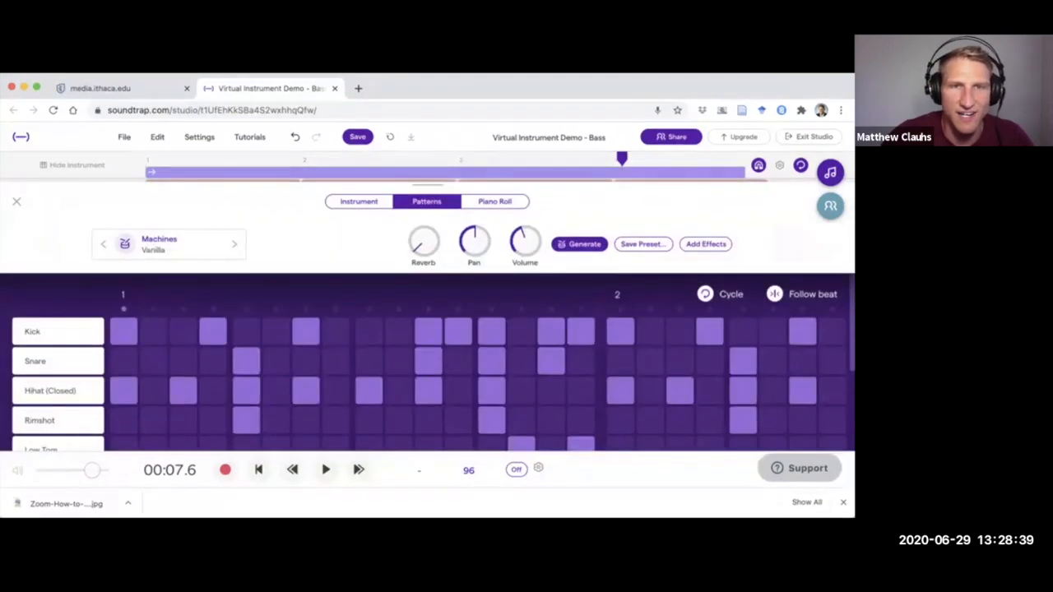
left_click(495, 202)
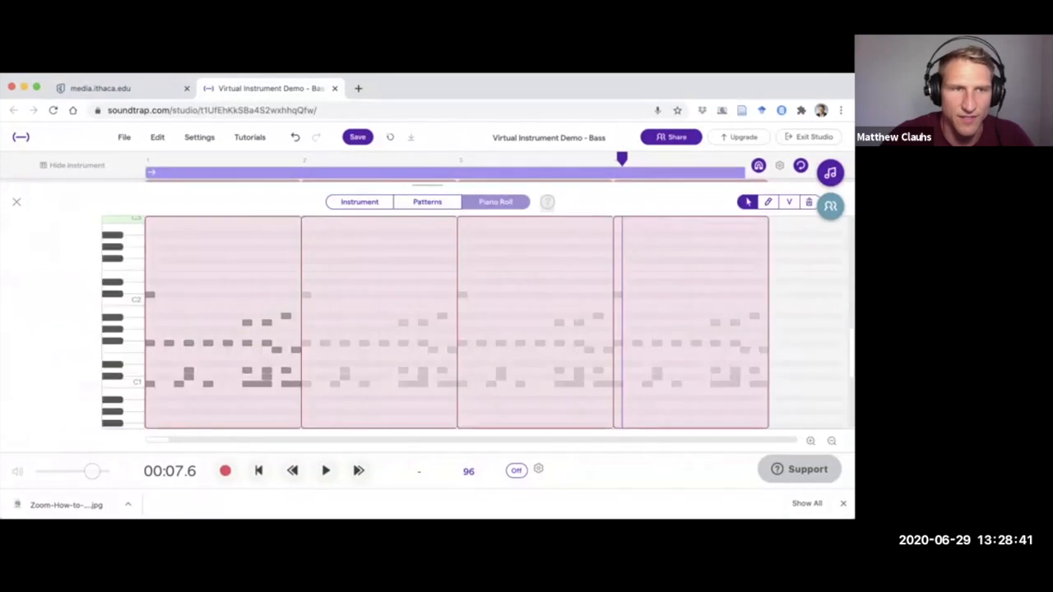
left_click(427, 202)
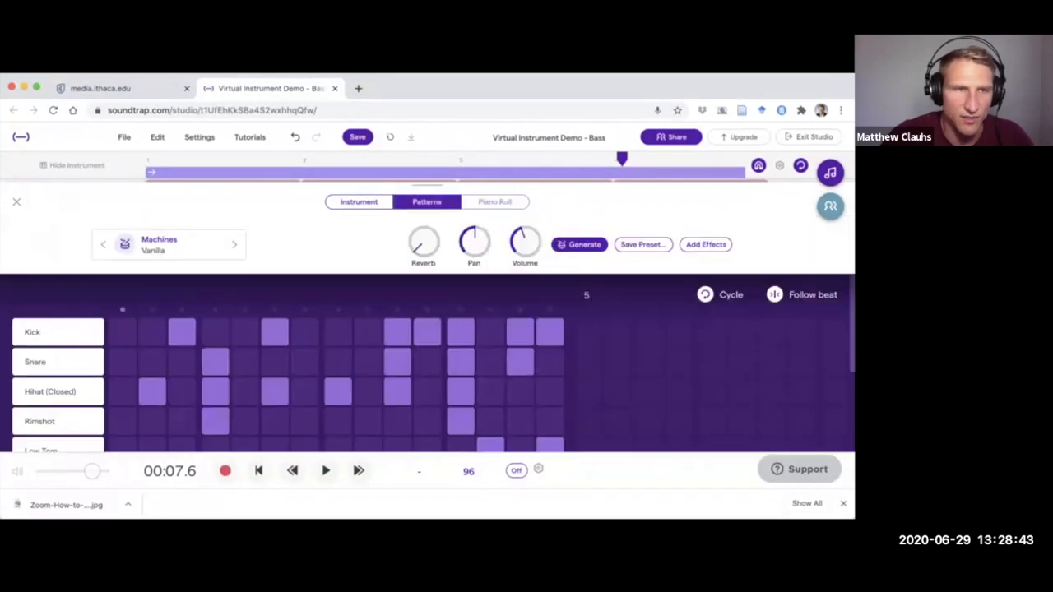
left_click(496, 202)
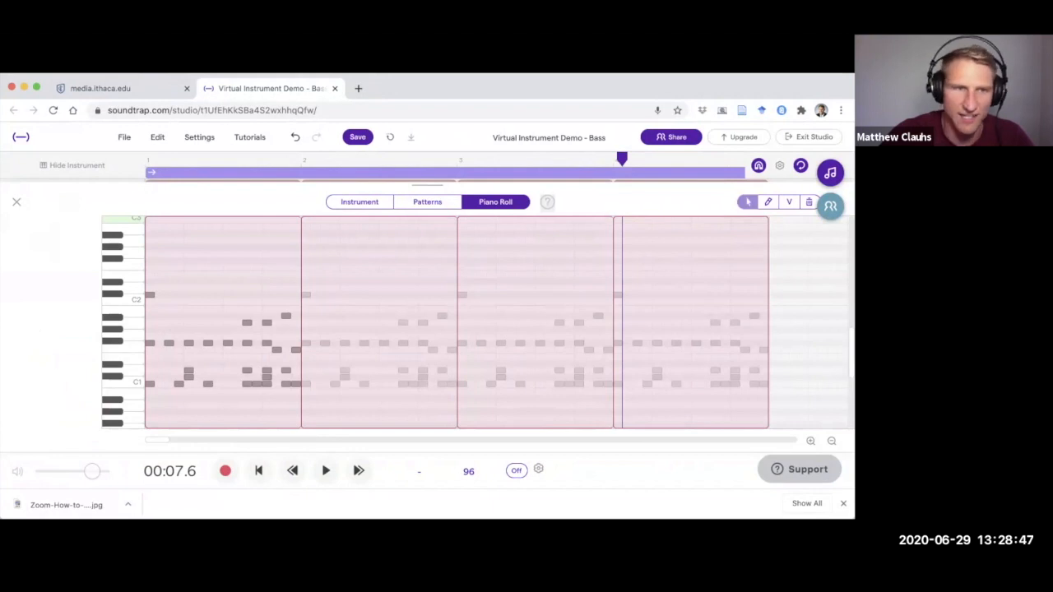
left_click(150, 383)
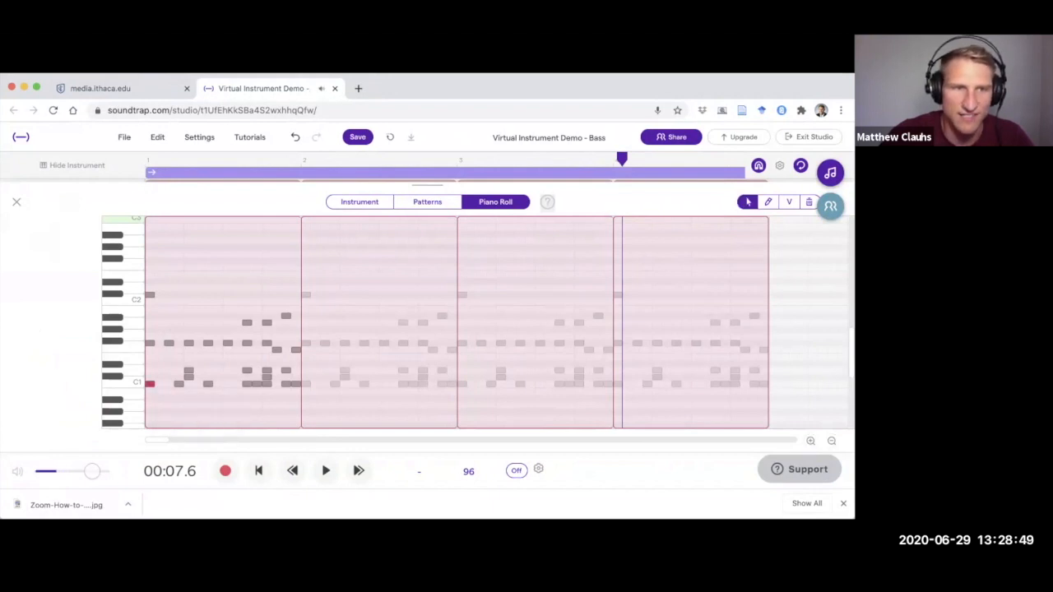
left_click_drag(150, 278, 301, 382)
key("BackSpace")
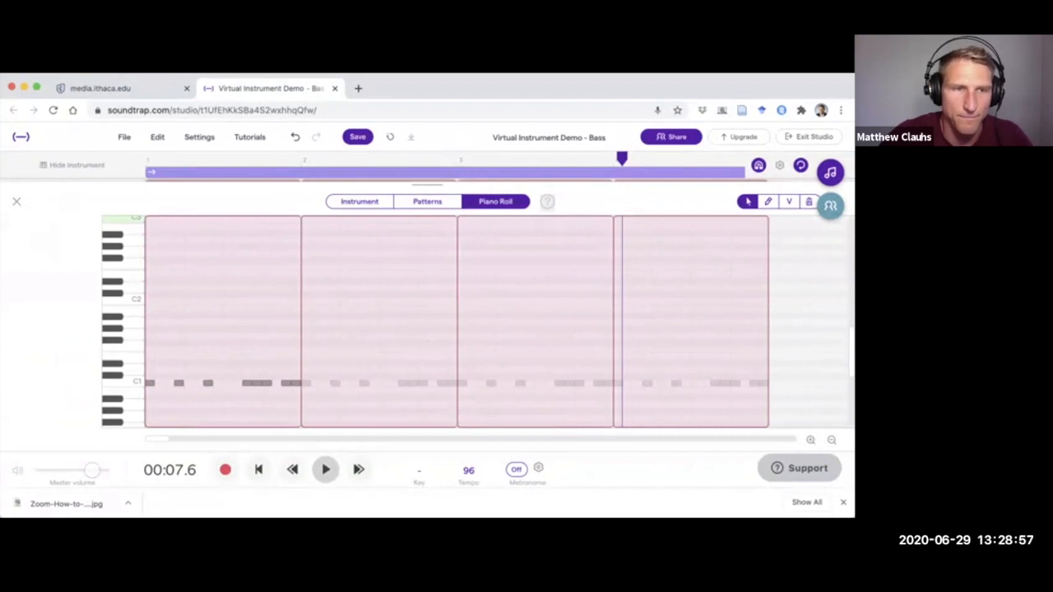
Listen to the isolated kick pattern, stop playback and close the region editor.
left_click(326, 469)
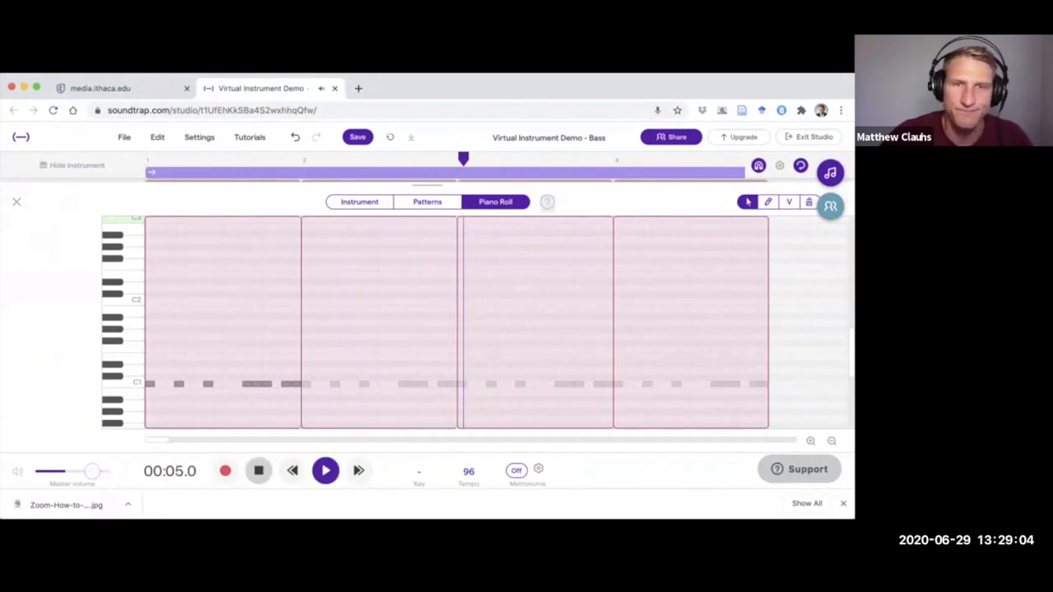
key("space")
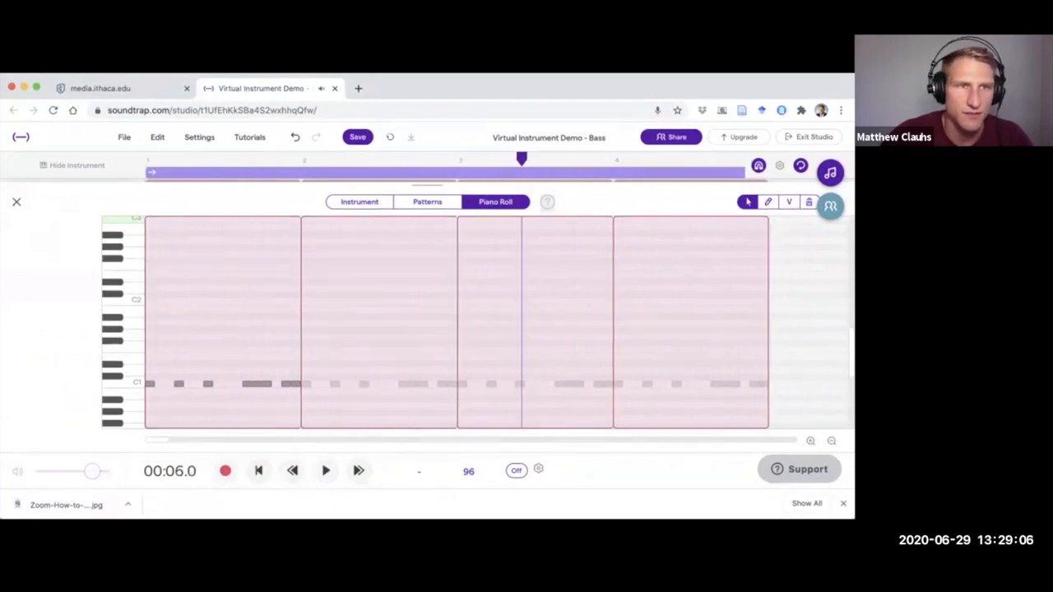
key("Escape")
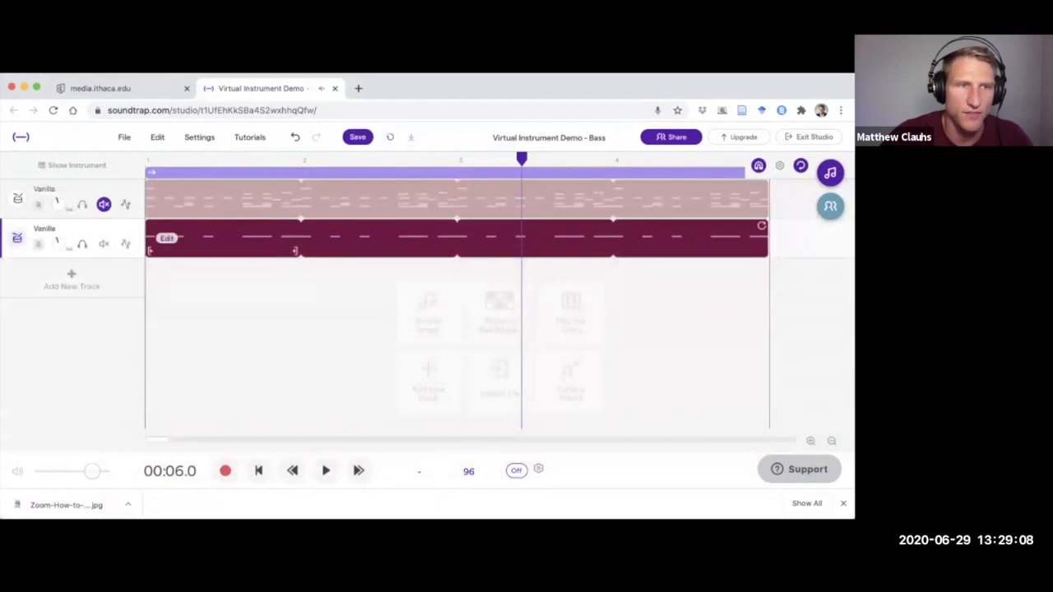
Add a Guitar & bass track with the Bitty 808 preset from the Bass - Kick (808) category.
left_click(72, 279)
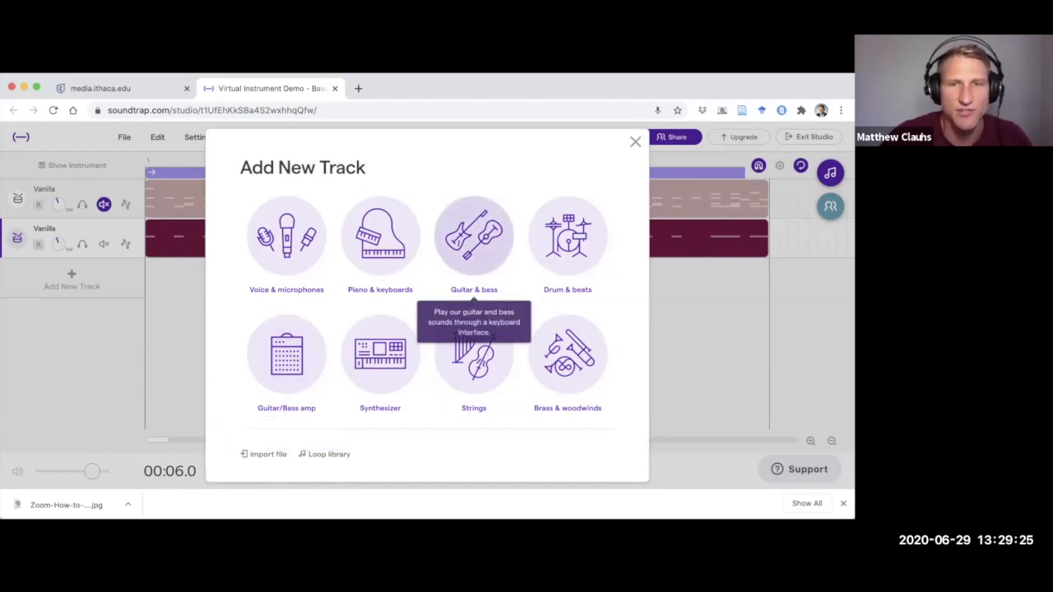
left_click(474, 239)
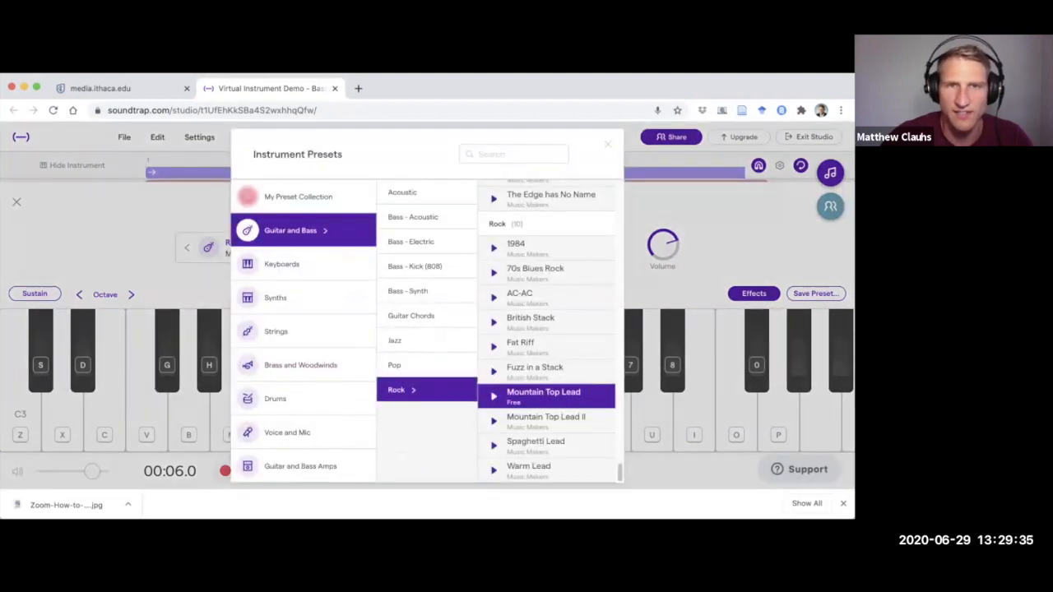
left_click(411, 241)
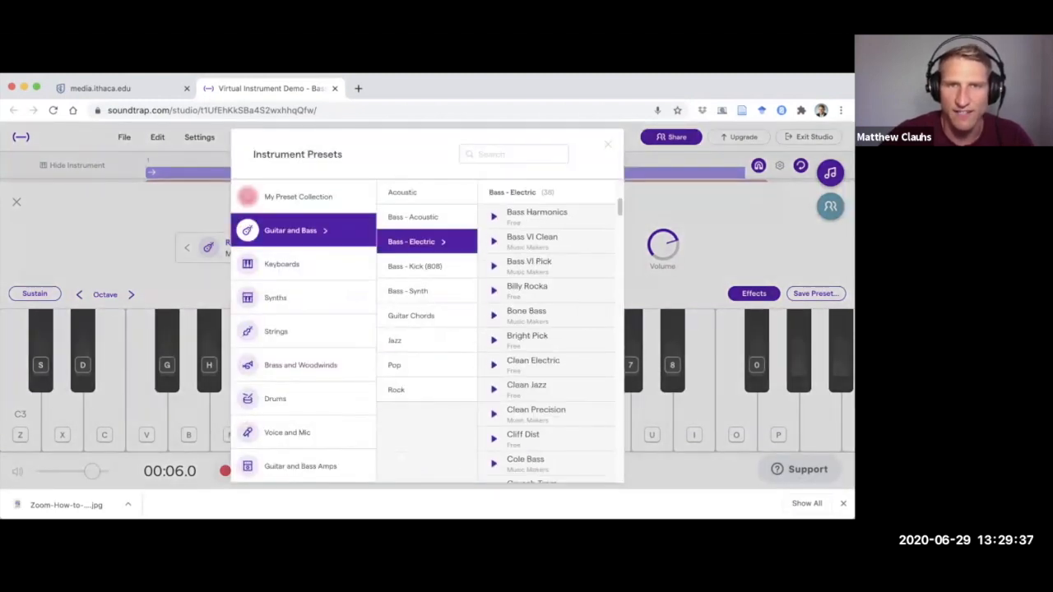
left_click(414, 266)
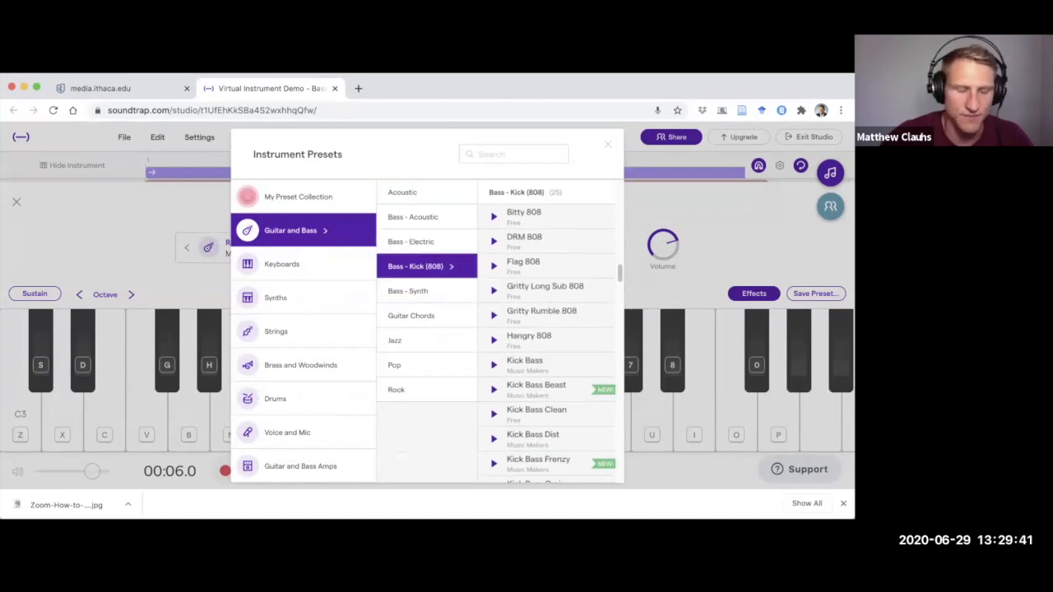
left_click(524, 215)
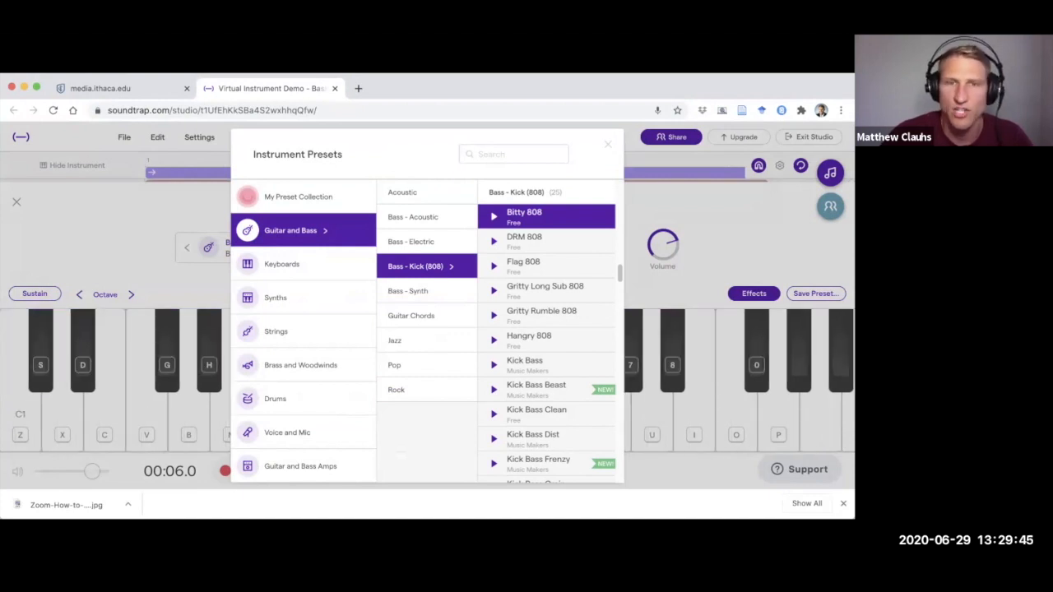
key("Escape")
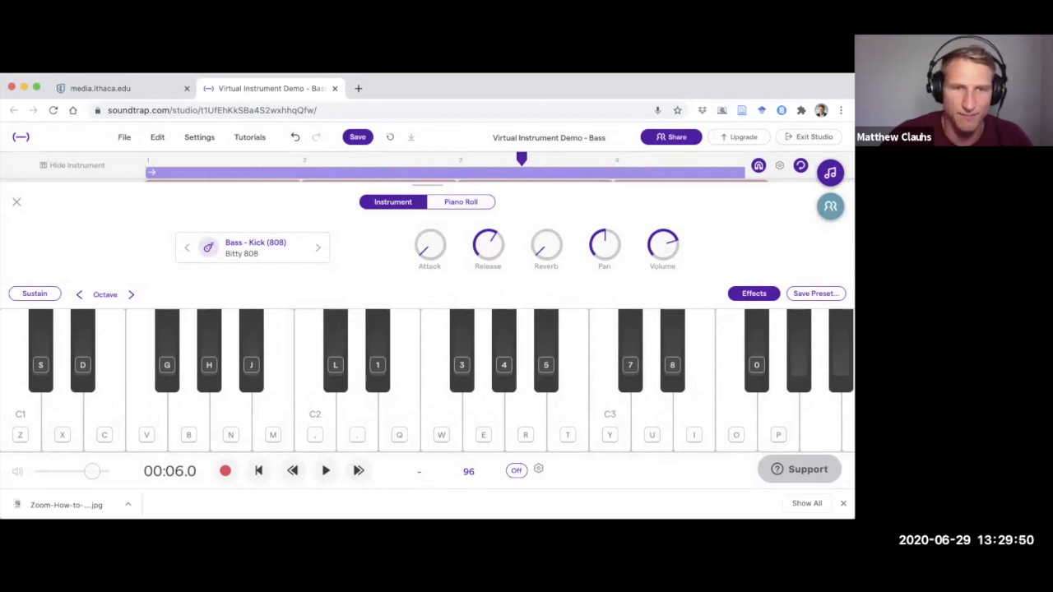
Play C2 repeatedly and then C1 on the virtual keyboard to test the Bitty 808 sound.
key("comma")
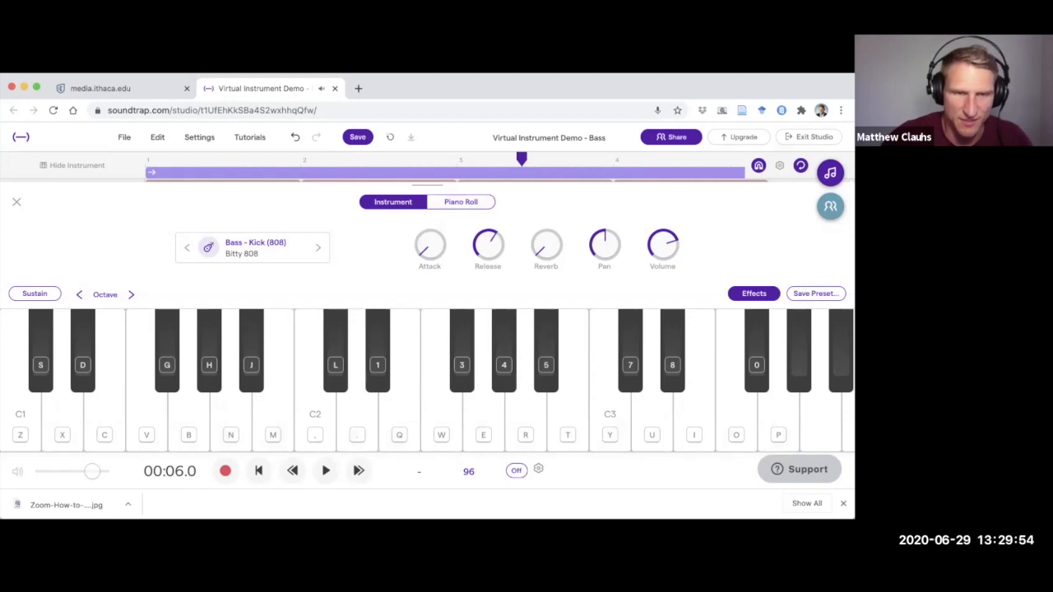
key("comma")
key("comma")
key("comma")
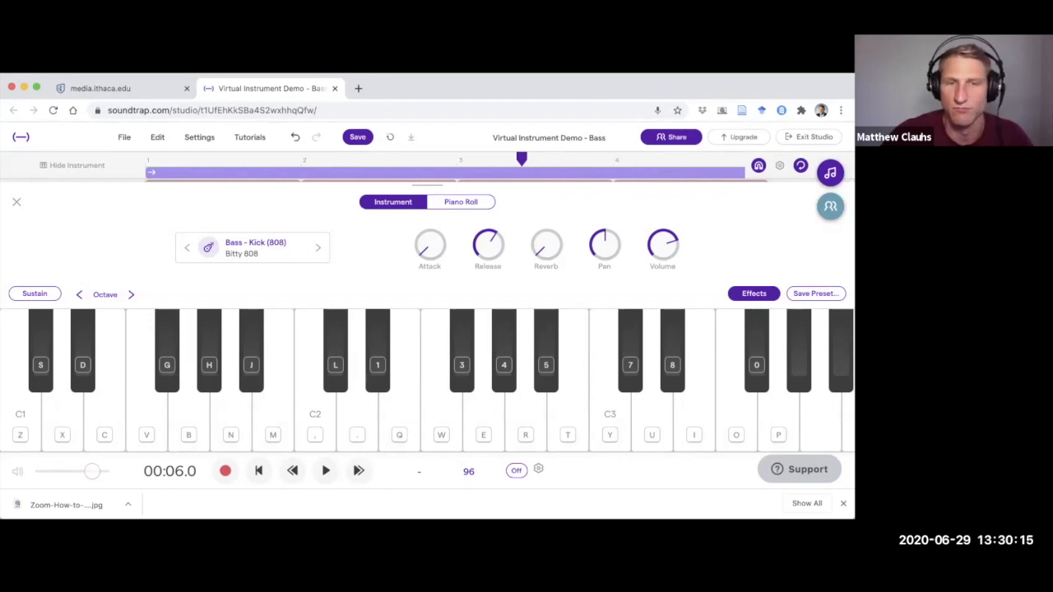
key("comma")
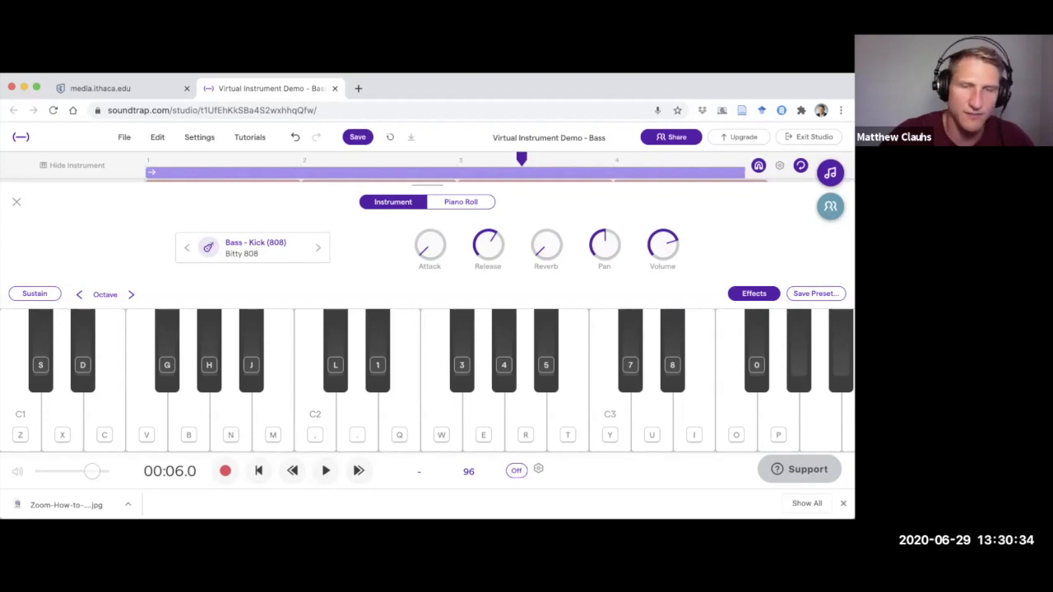
key("z")
Audition the successive Bass - Kick (808) presets with C#2 test notes, and settle on Kick Bass Frenzy.
left_click(319, 248)
left_click(335, 329)
left_click(318, 248)
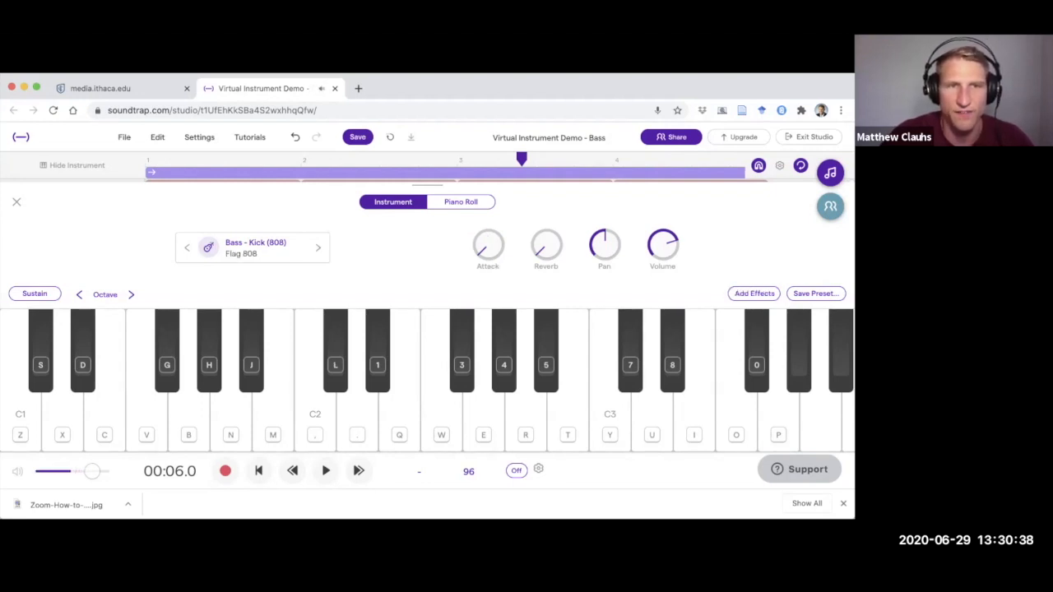
left_click(318, 248)
key("l")
left_click(318, 248)
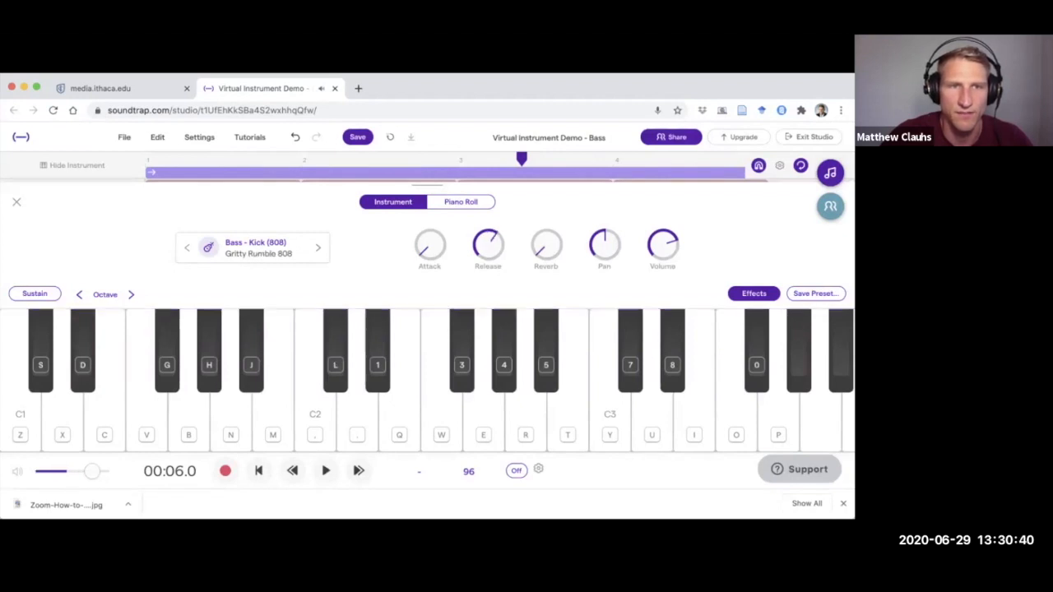
key("l")
left_click(319, 248)
key("l")
key("1")
key("l")
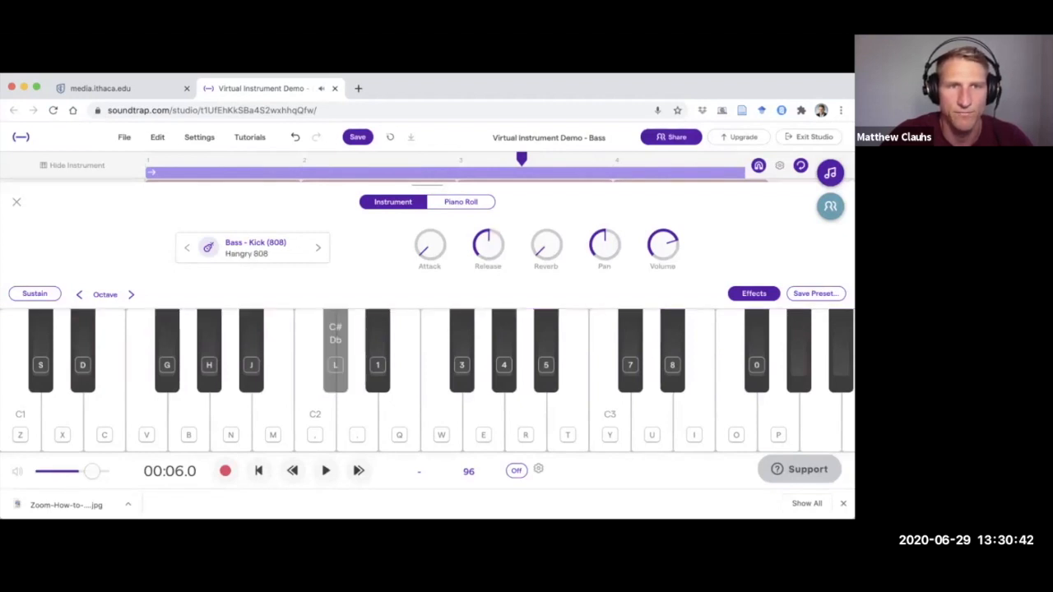
left_click(318, 248)
key("l")
key("l")
left_click(319, 248)
key("l")
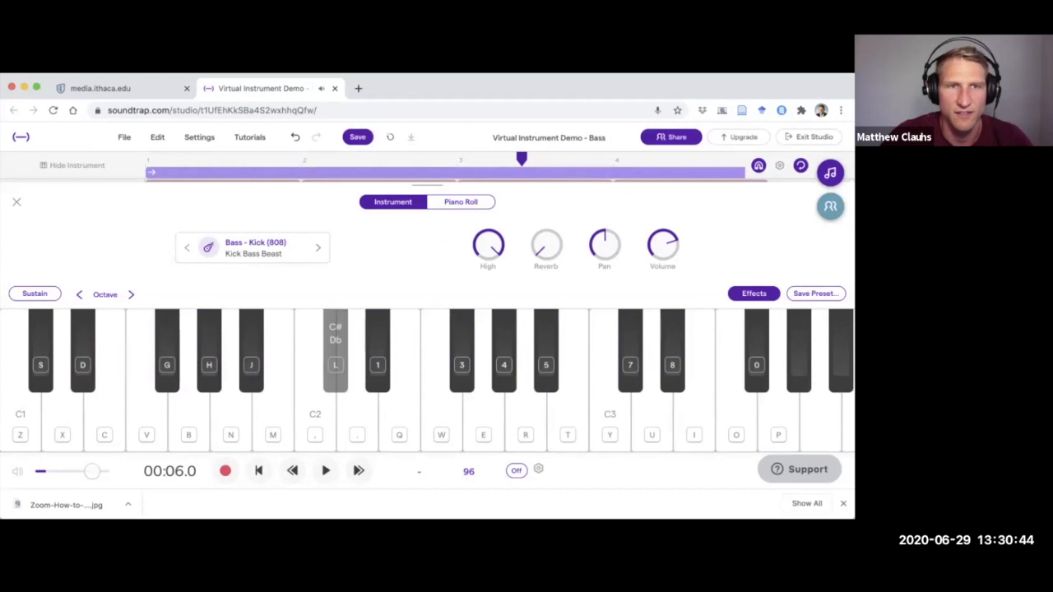
left_click(319, 248)
key("l")
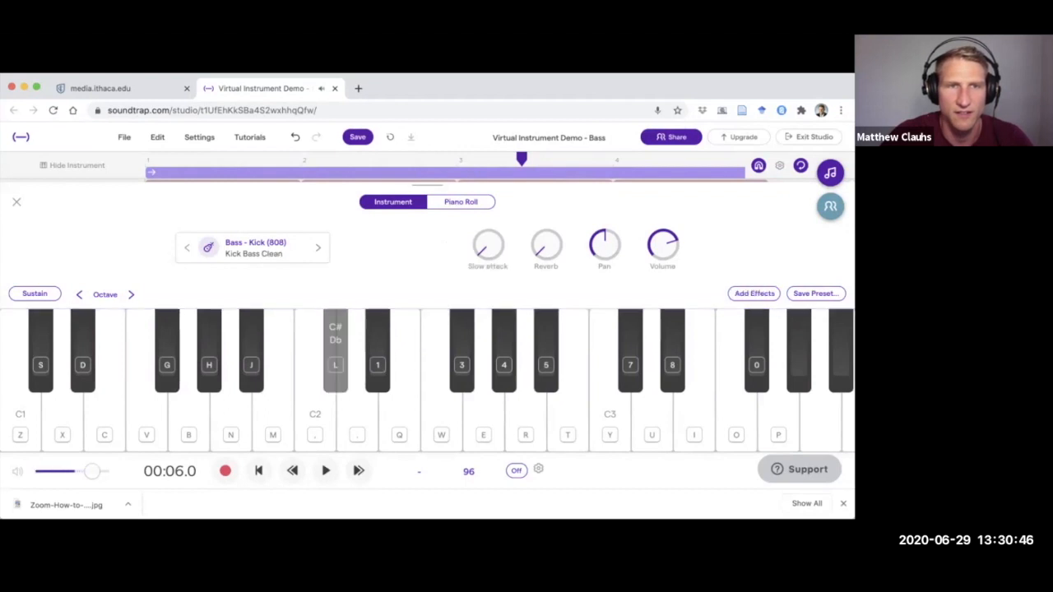
left_click(318, 247)
key("l")
left_click(318, 248)
key("l")
key("l")
key("l")
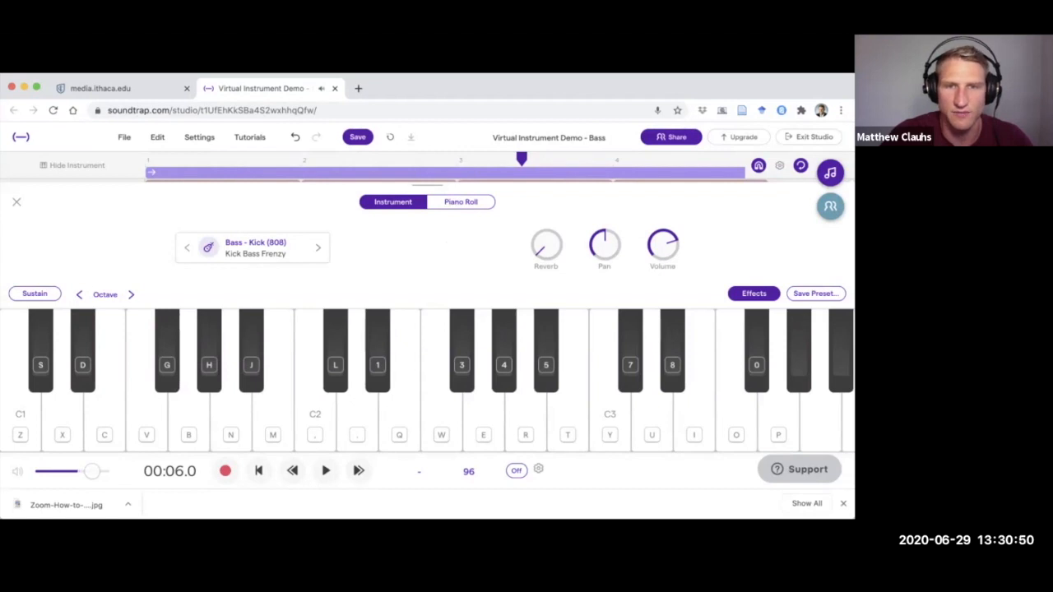
key("w")
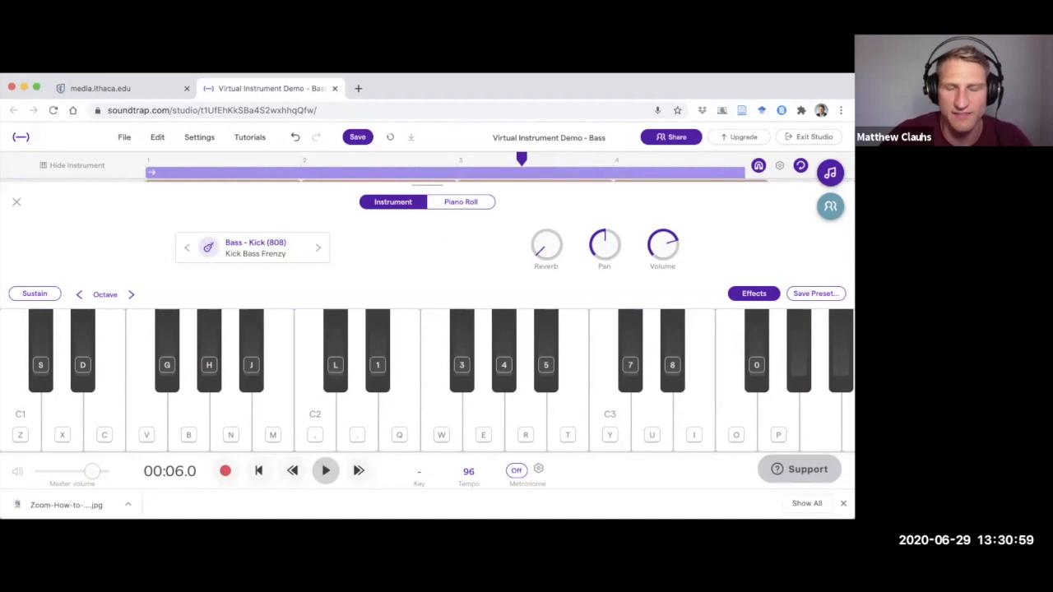
Play the project and rehearse F2 bass notes along with the kick pattern.
left_click(326, 470)
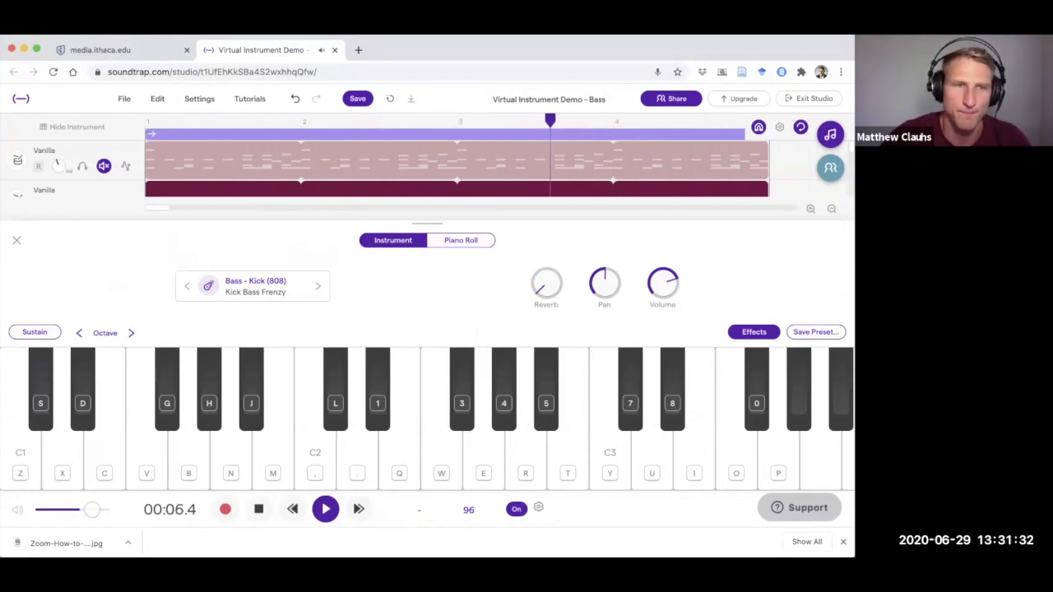
key("w")
key("w")
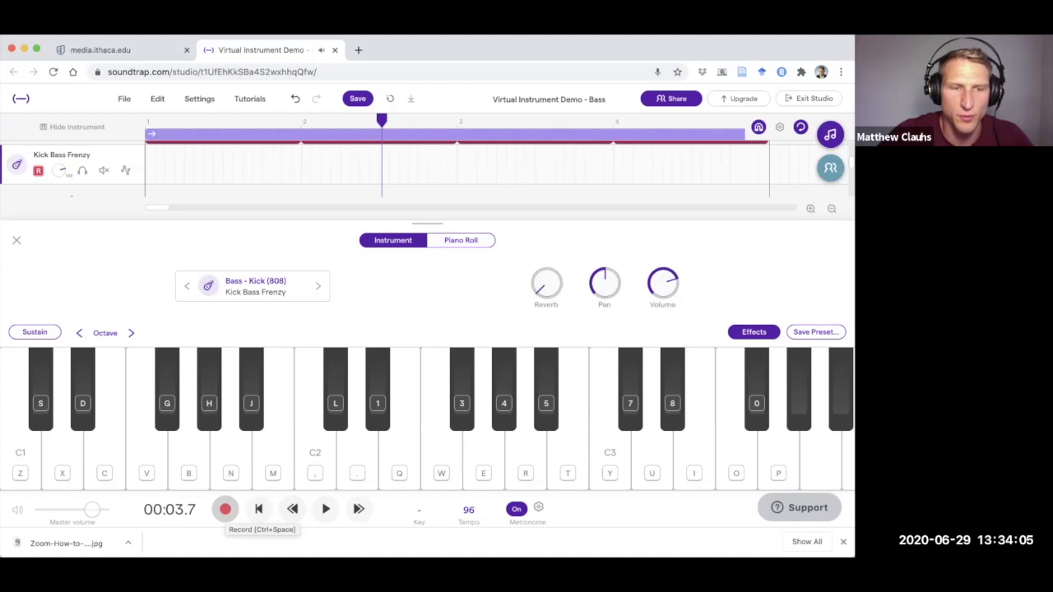
Record a four-measure bass line on the Kick Bass Frenzy track, starting on F2 and ending on C2, following the kick pattern.
left_click(225, 509)
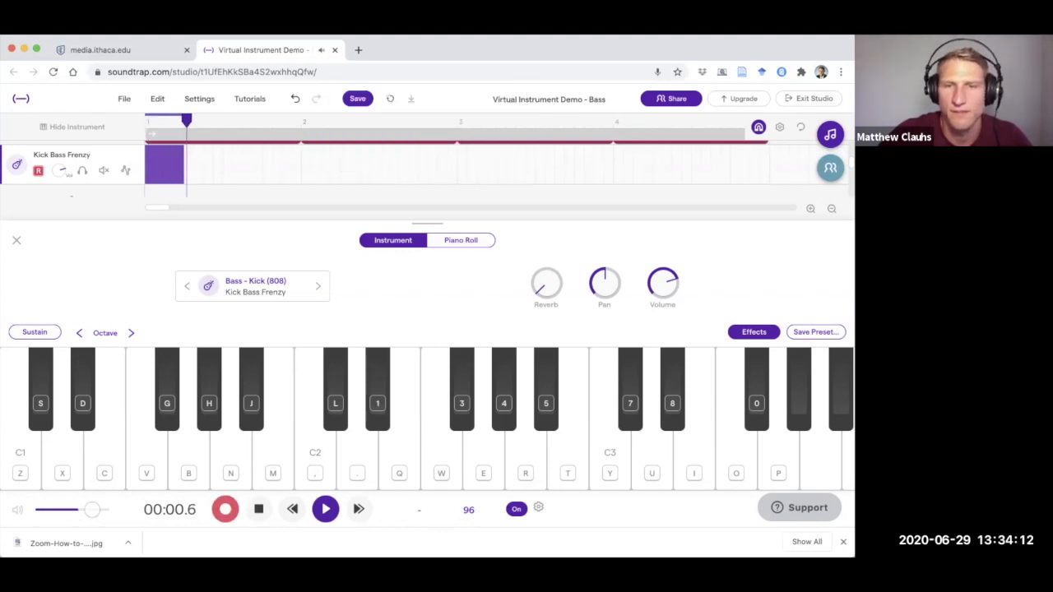
key("period")
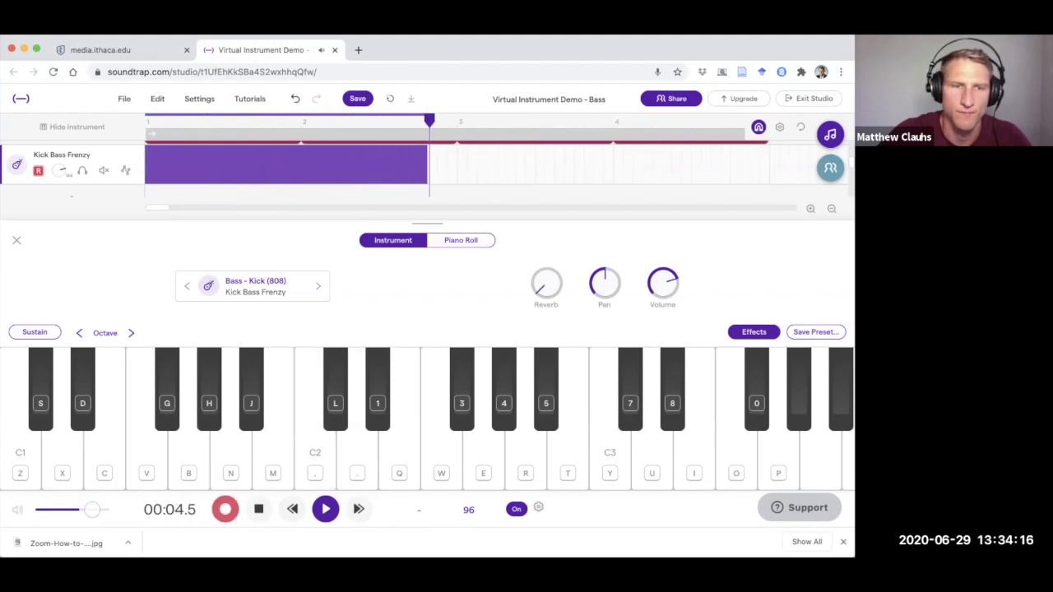
key("1")
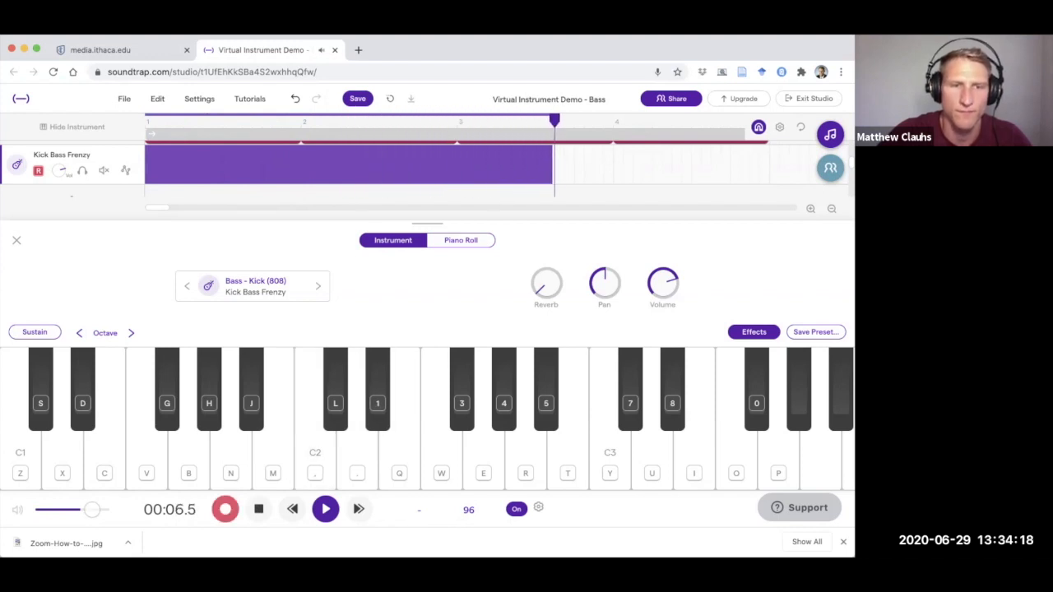
key("period")
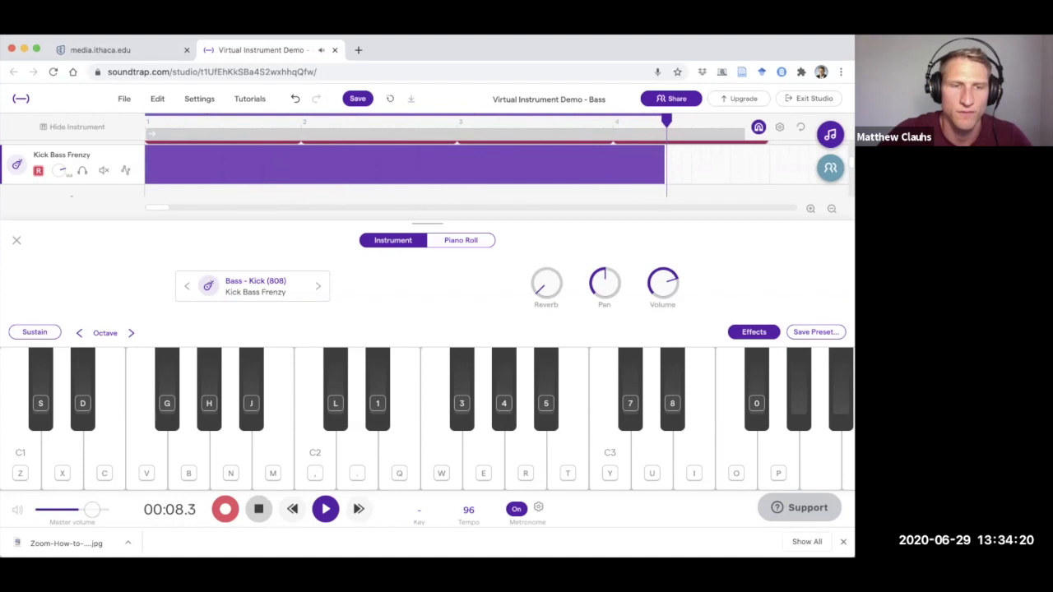
key("space")
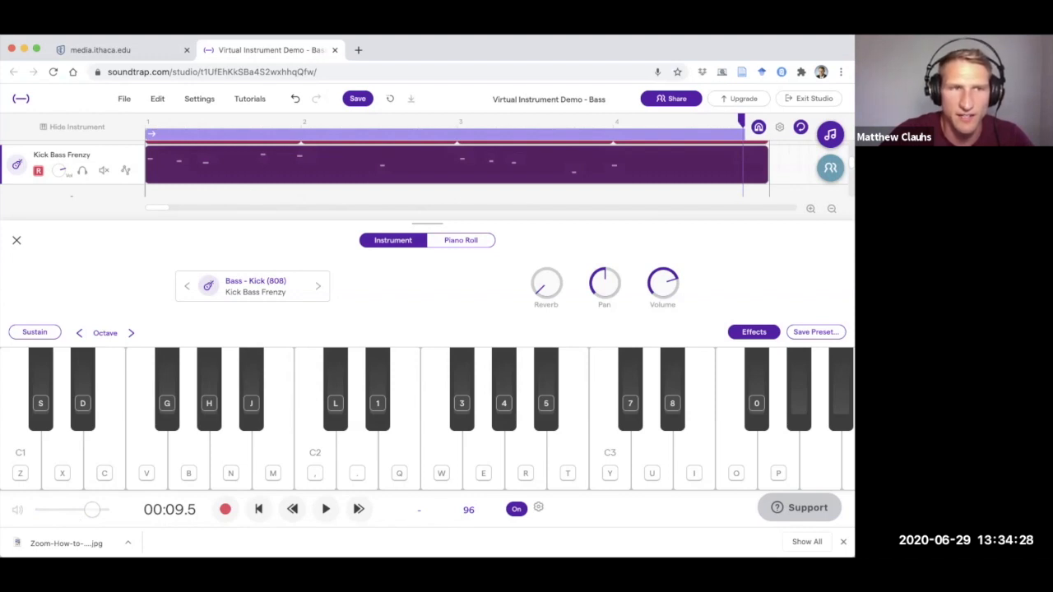
Open the recorded Kick Bass Frenzy region in the piano roll and quantize all of its notes to 1/16.
left_click(16, 241)
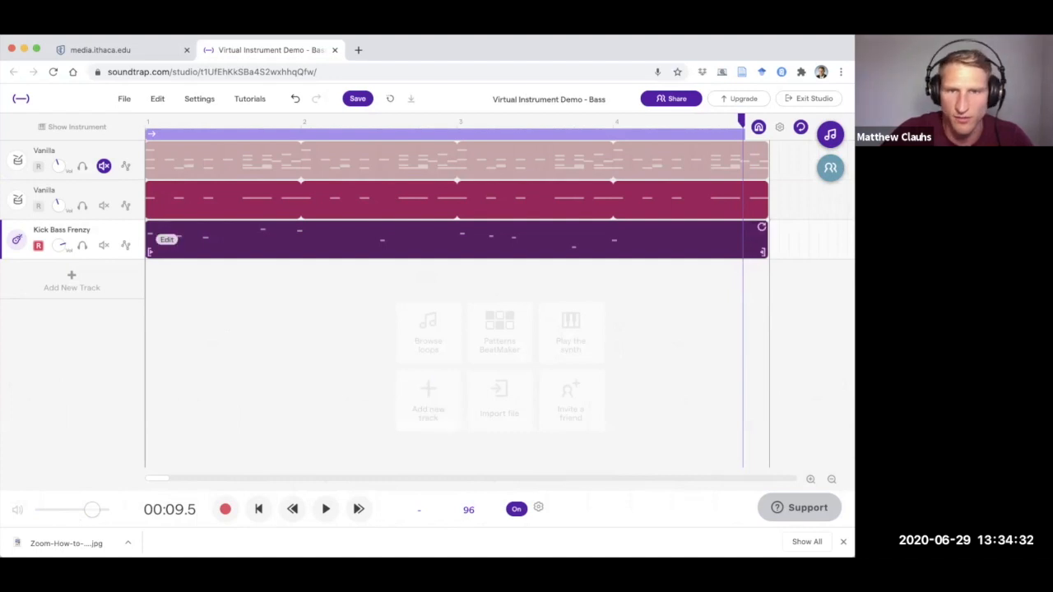
left_click(167, 240)
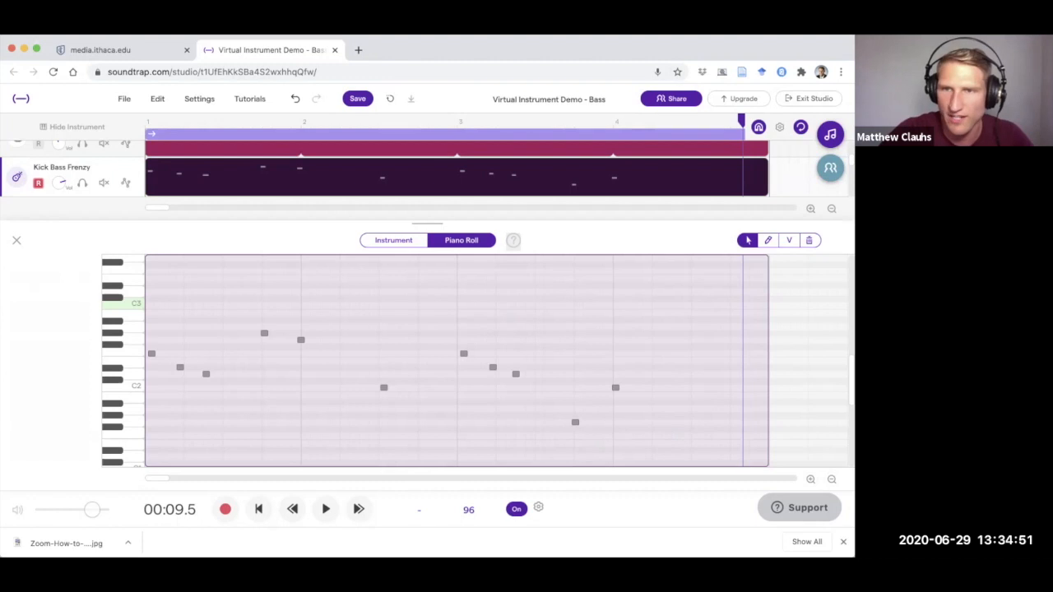
left_click_drag(674, 303, 147, 436)
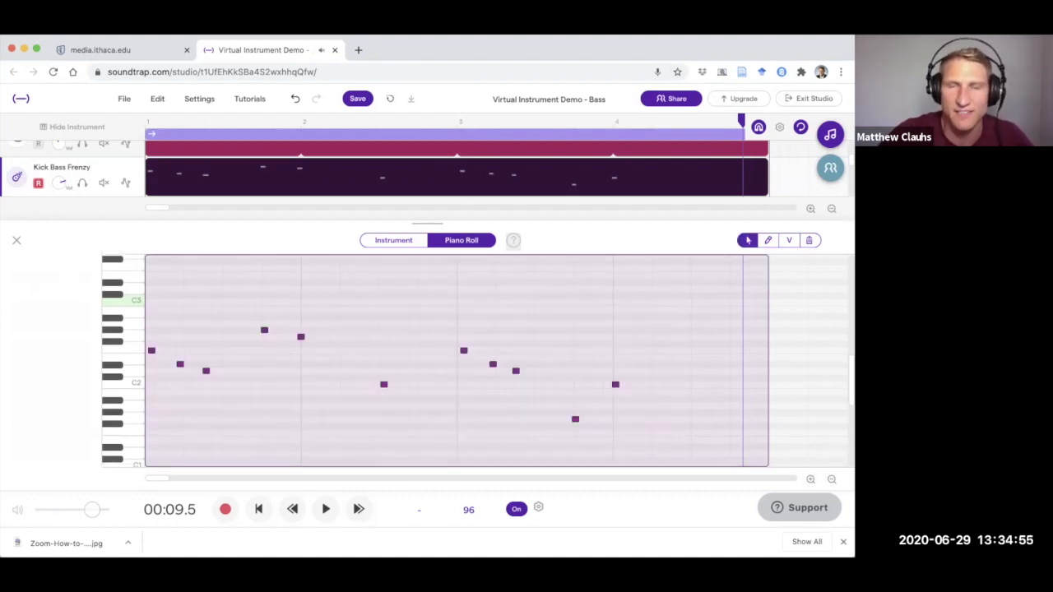
right_click(575, 167)
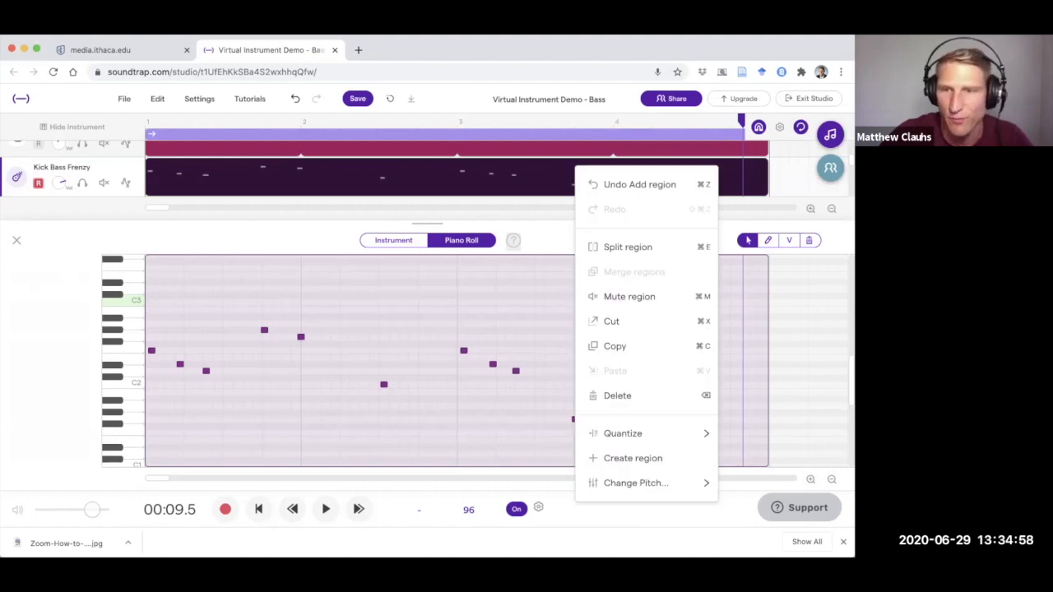
mouse_move(623, 434)
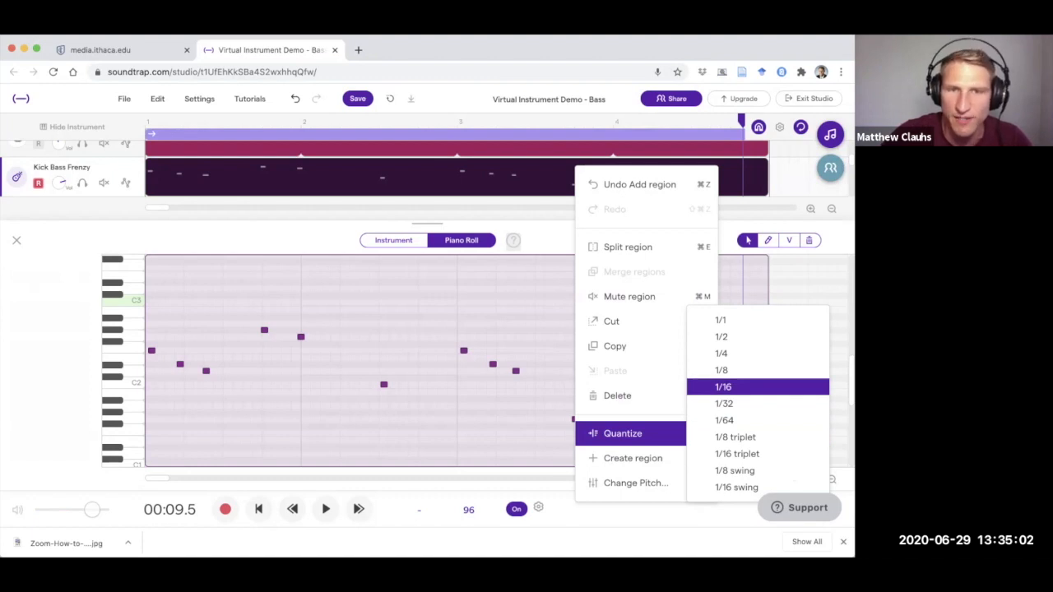
left_click(732, 386)
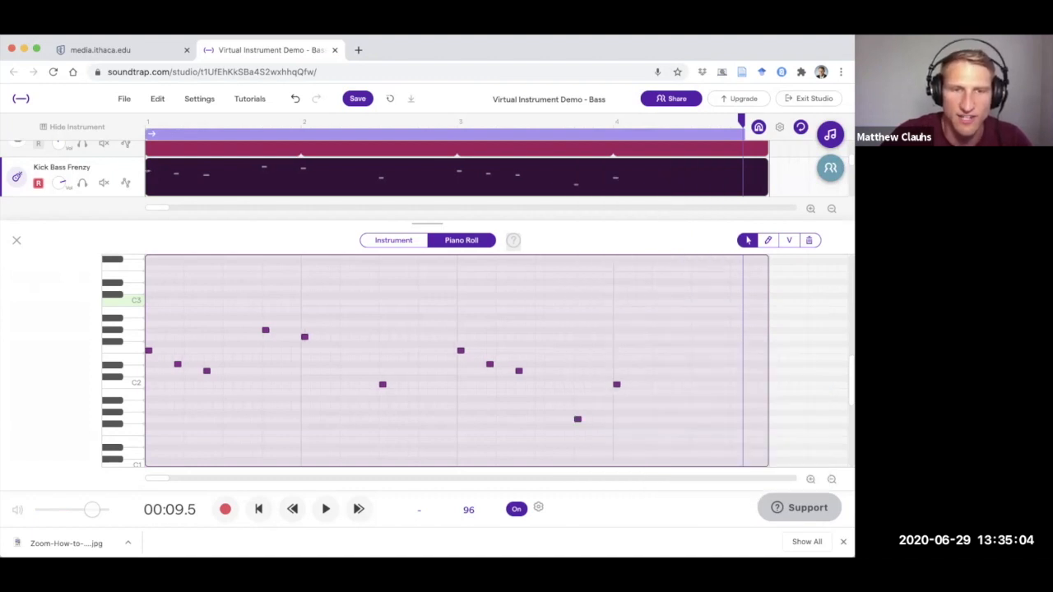
Play the quantized bass line from the beginning and compare its notes with the kick drum pattern.
left_click(258, 509)
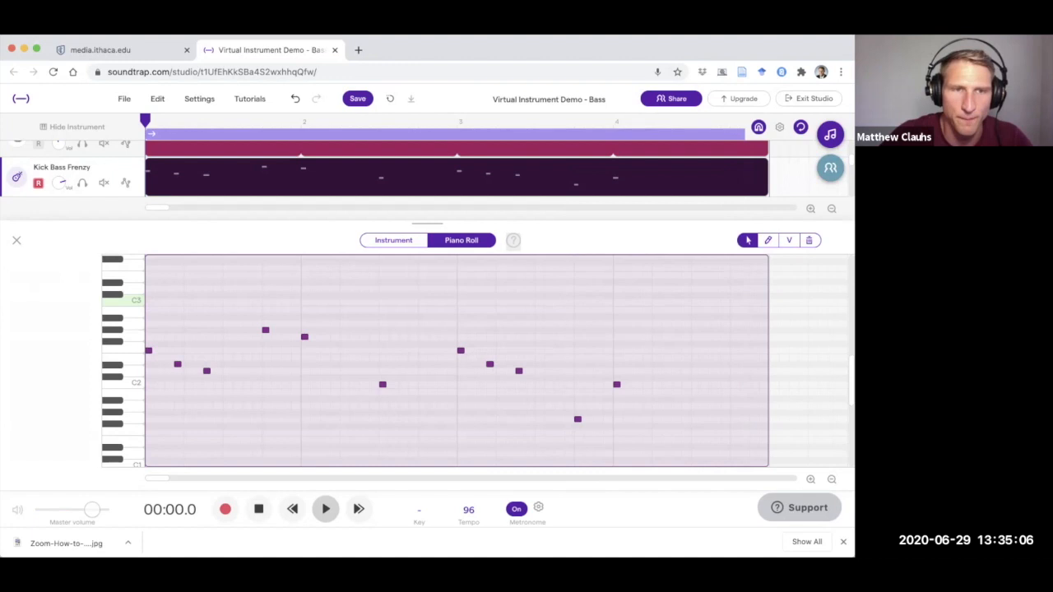
left_click(326, 508)
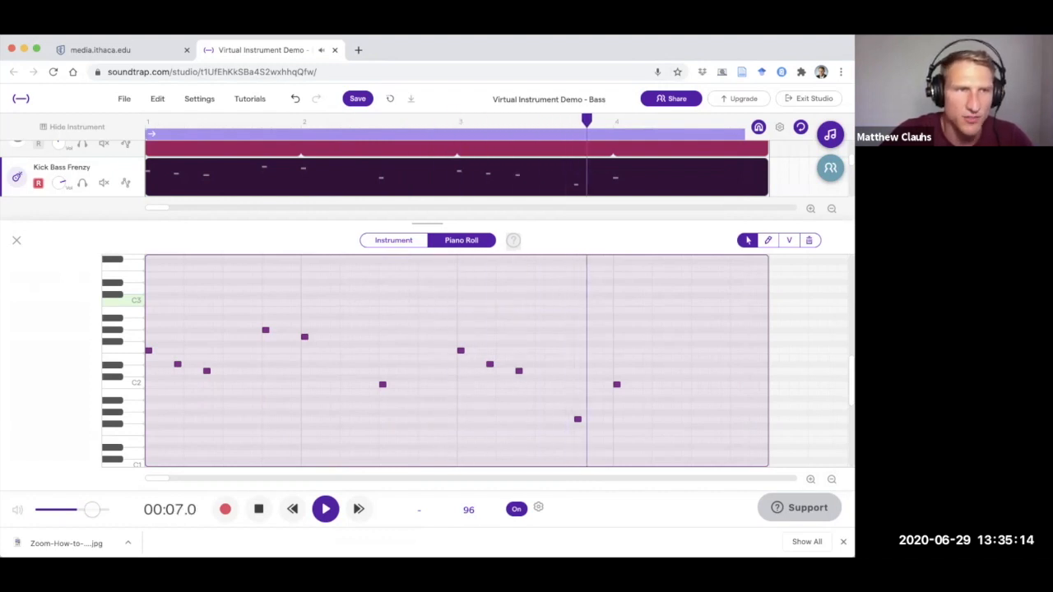
key("space")
scroll(457, 169, "up", 1)
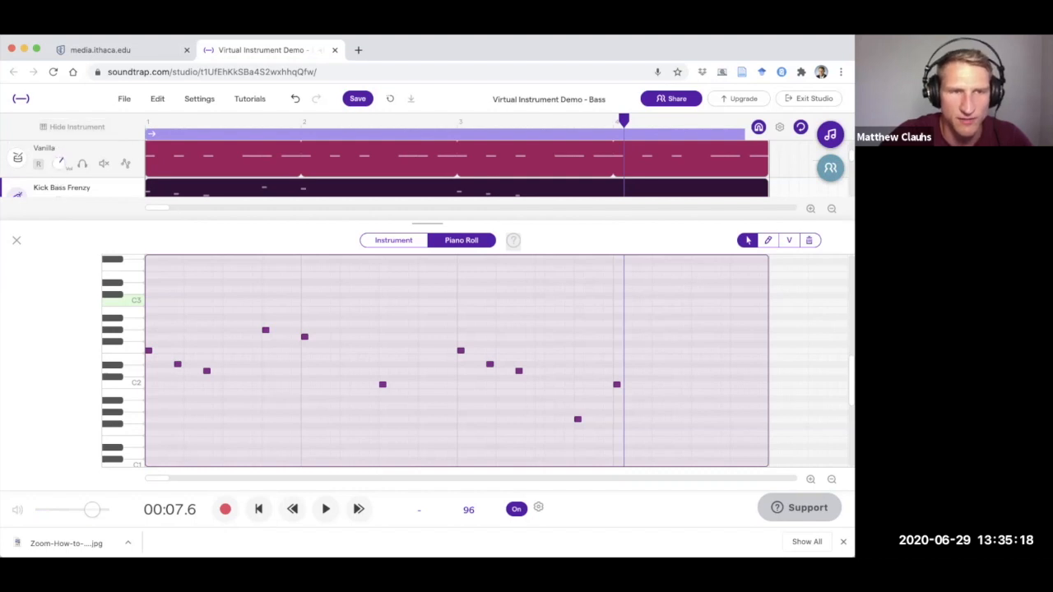
left_click(258, 509)
key("space")
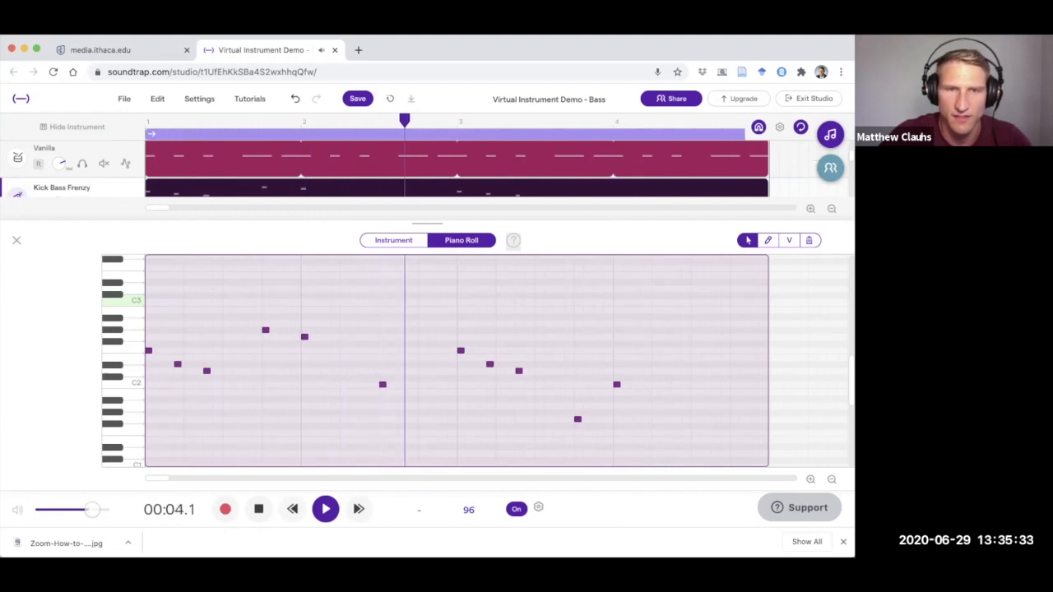
key("space")
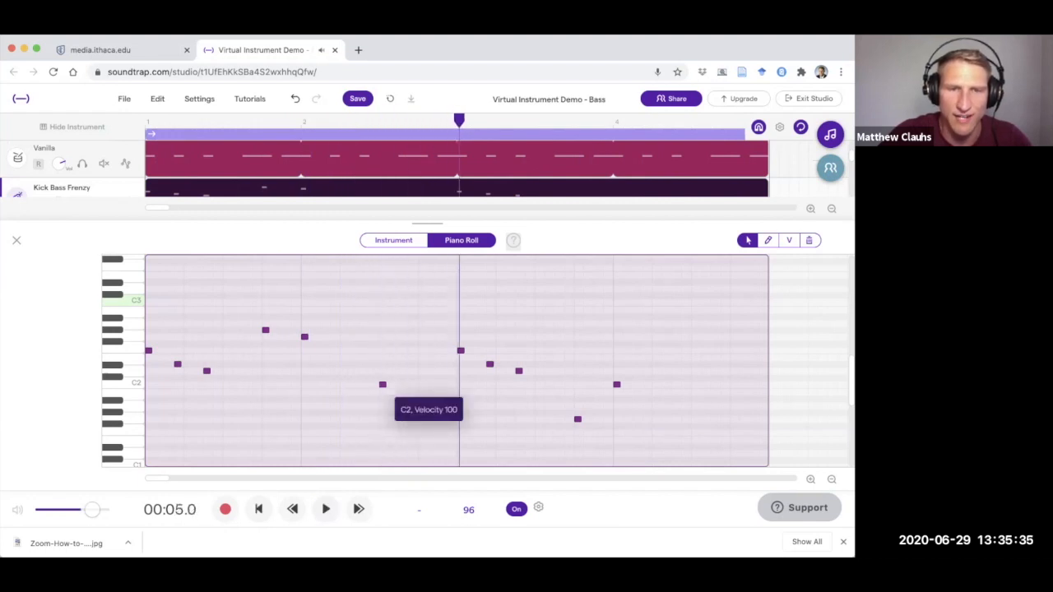
Move the C2 note in measure 2 an eighth note earlier and play the project from the beginning.
left_click_drag(382, 385, 363, 385)
left_click(399, 401)
left_click(258, 508)
left_click(325, 509)
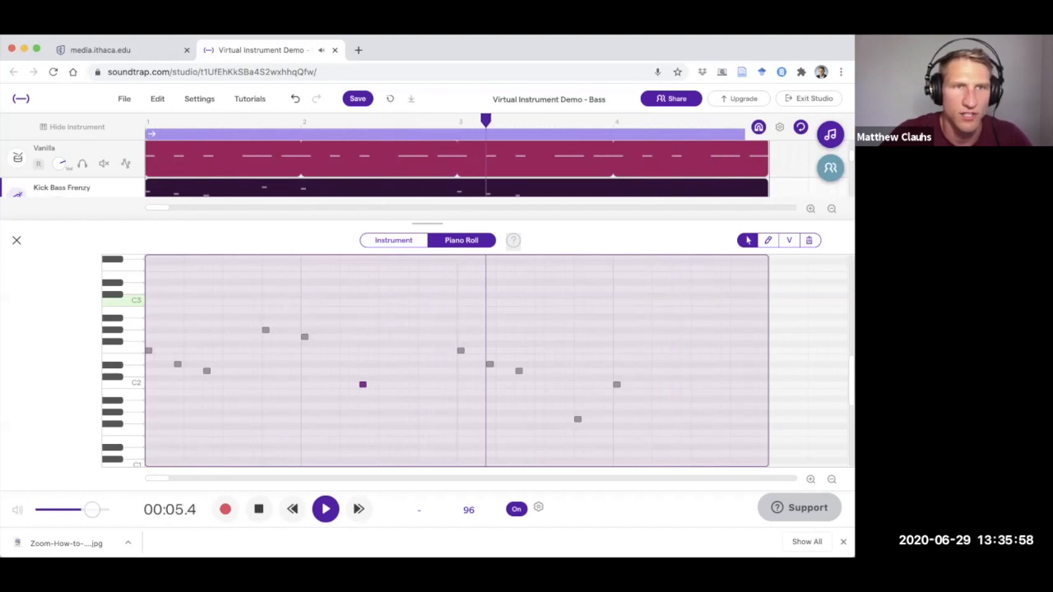
Unmute the full Vanilla drum track and switch its instrument to the Processed Garage Kit preset.
left_click(16, 240)
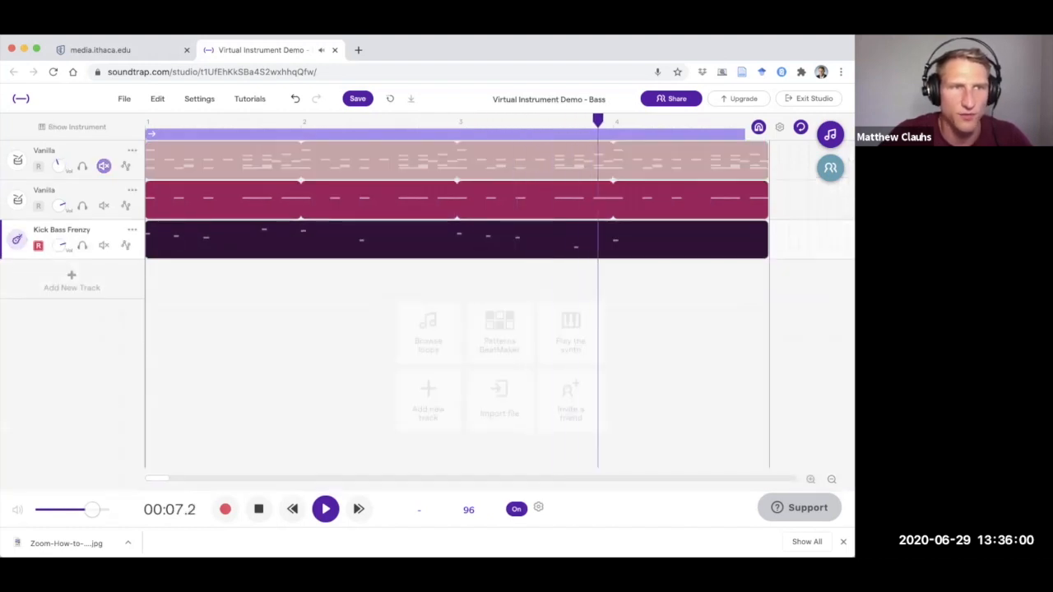
left_click(104, 166)
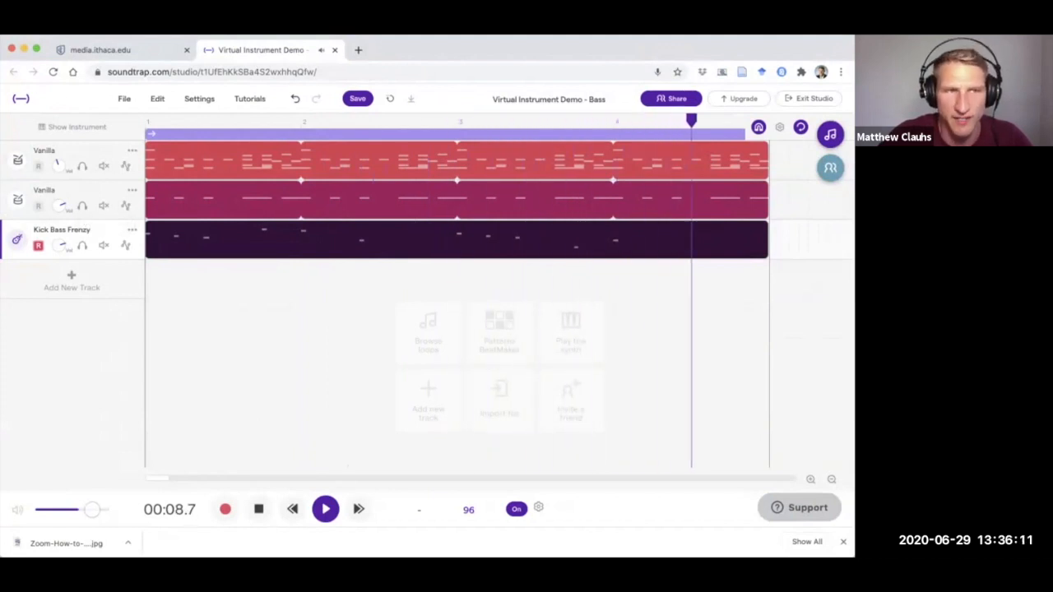
left_click(17, 160)
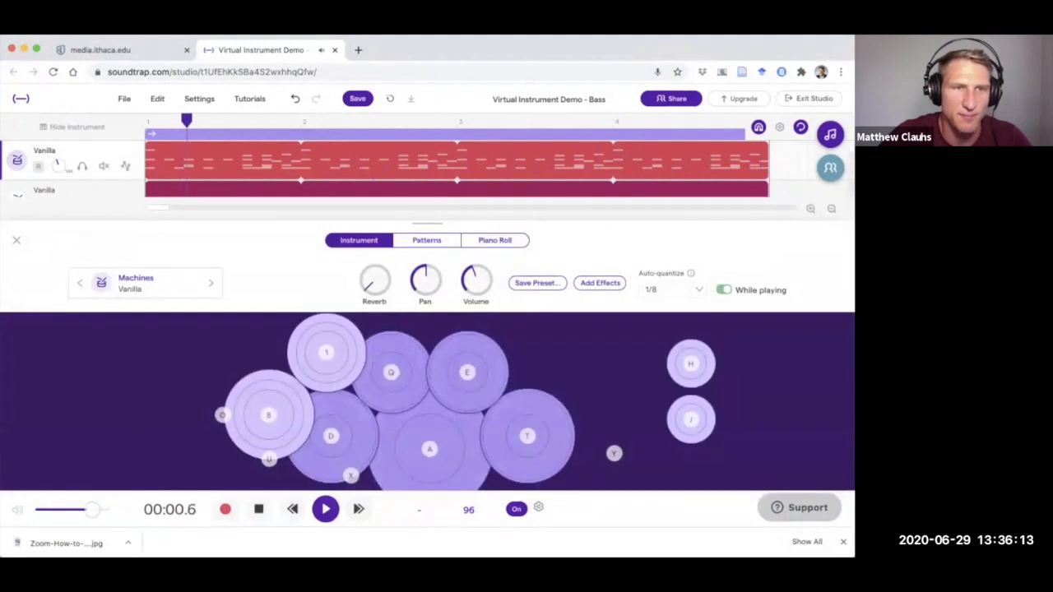
left_click(211, 283)
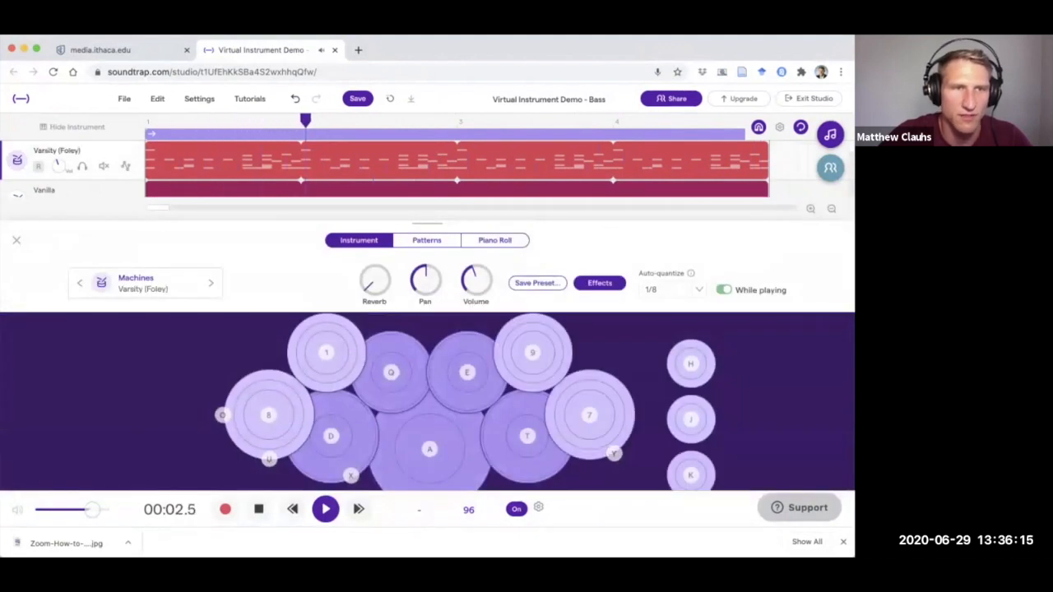
left_click(211, 283)
left_click(211, 283)
left_click(211, 283)
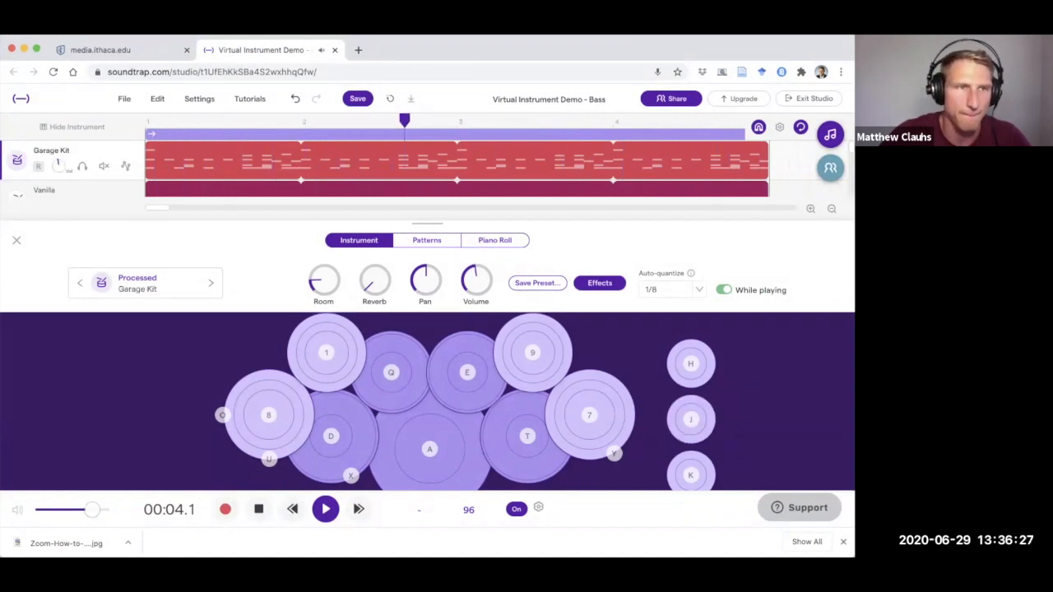
Mute the kick-only Vanilla track, listen to the Garage Kit with the bass, and stop playback.
left_click(16, 240)
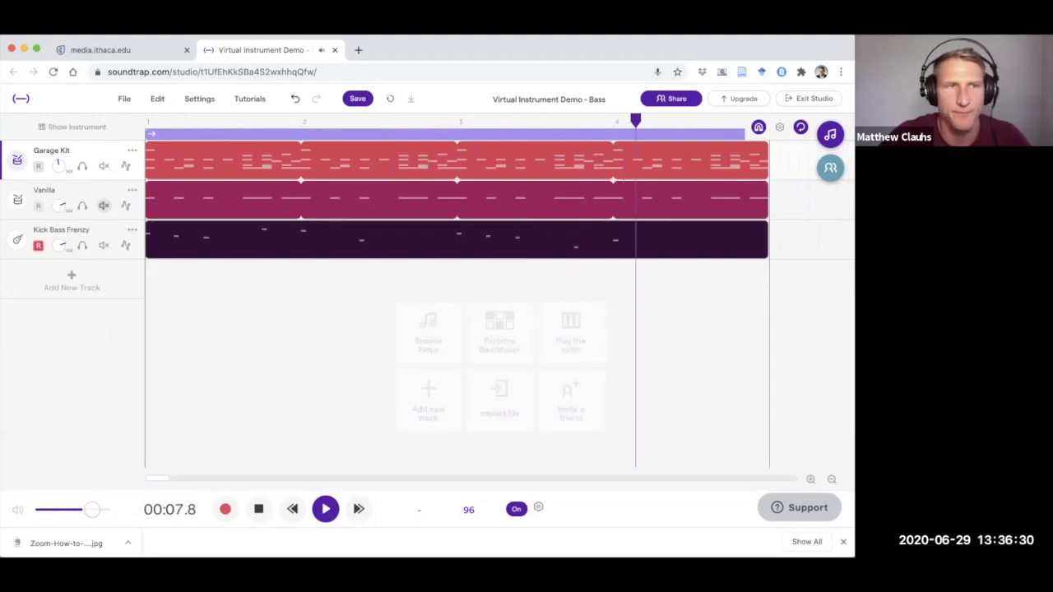
left_click(104, 206)
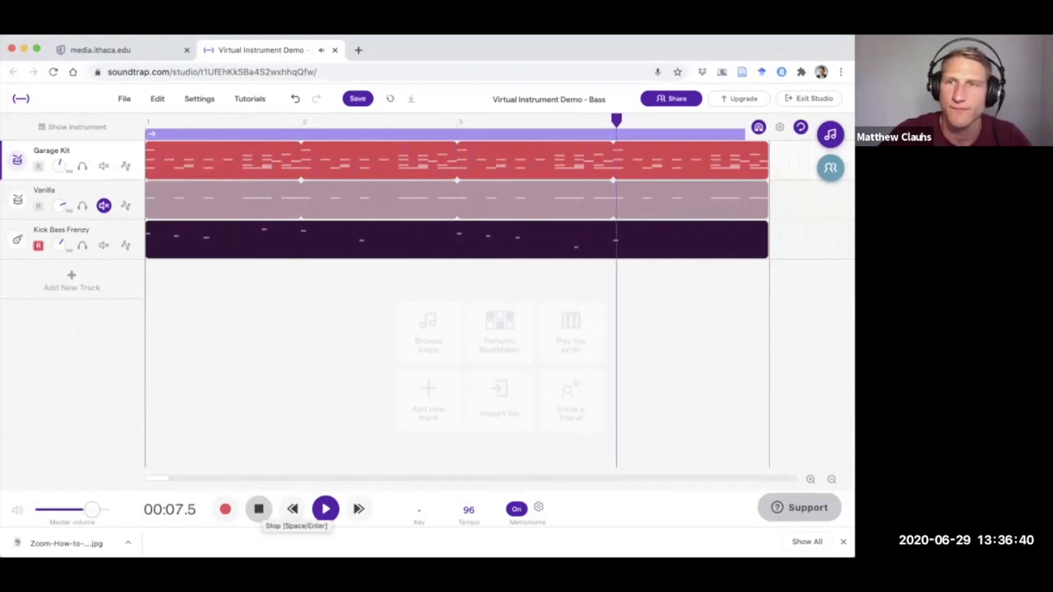
left_click(259, 510)
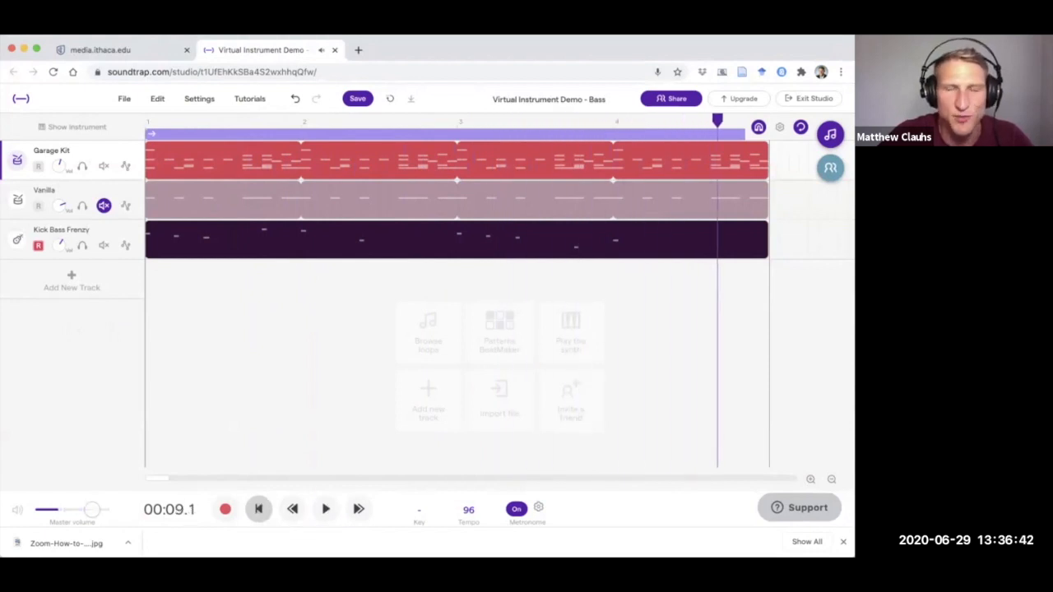